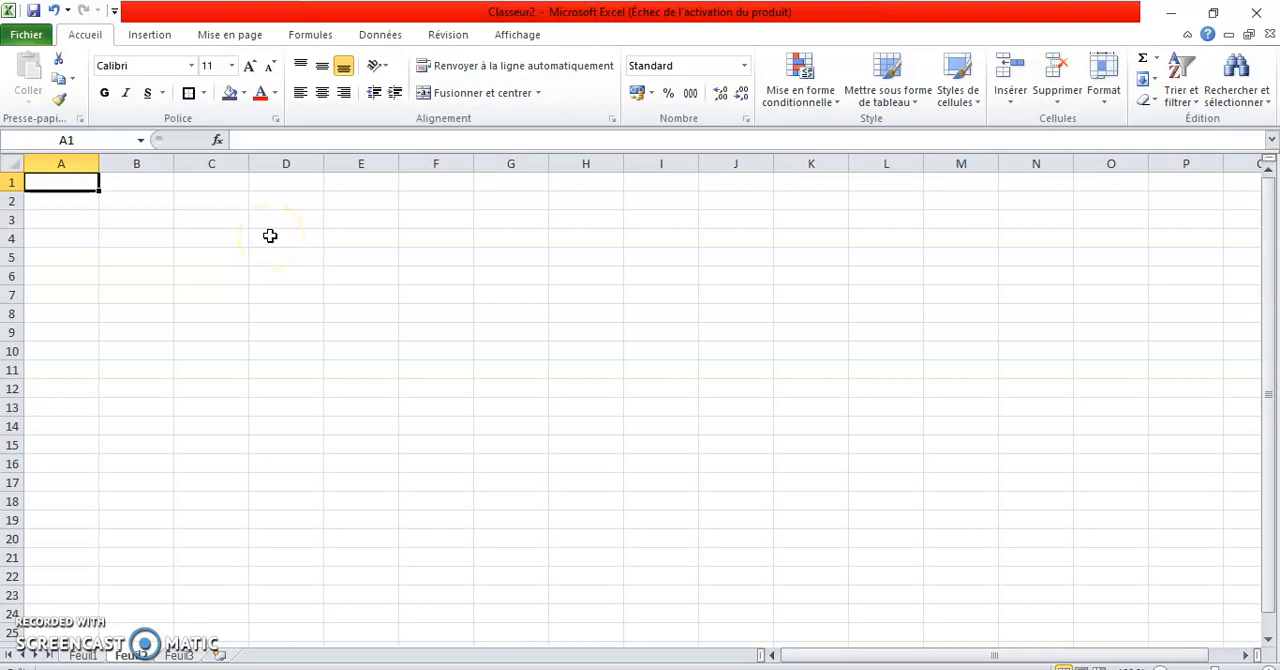
Fill the range C4:F7 with purple and move the coloured block to I7:L10.
click(206, 243)
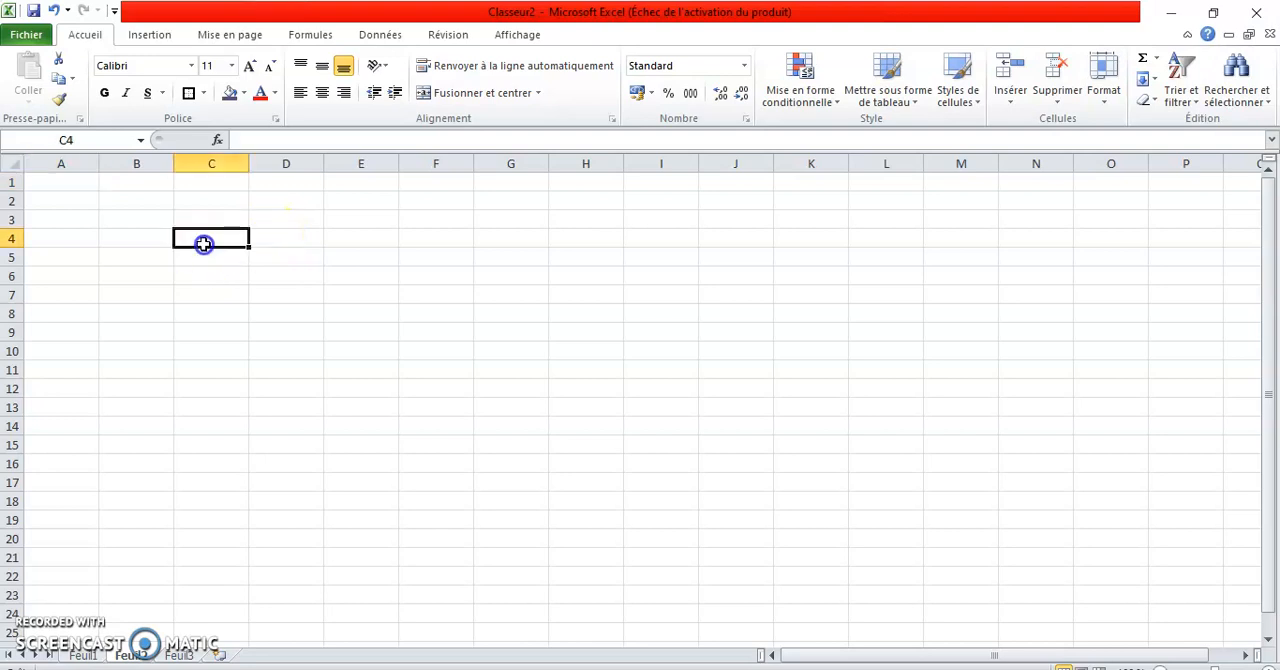
click(206, 238)
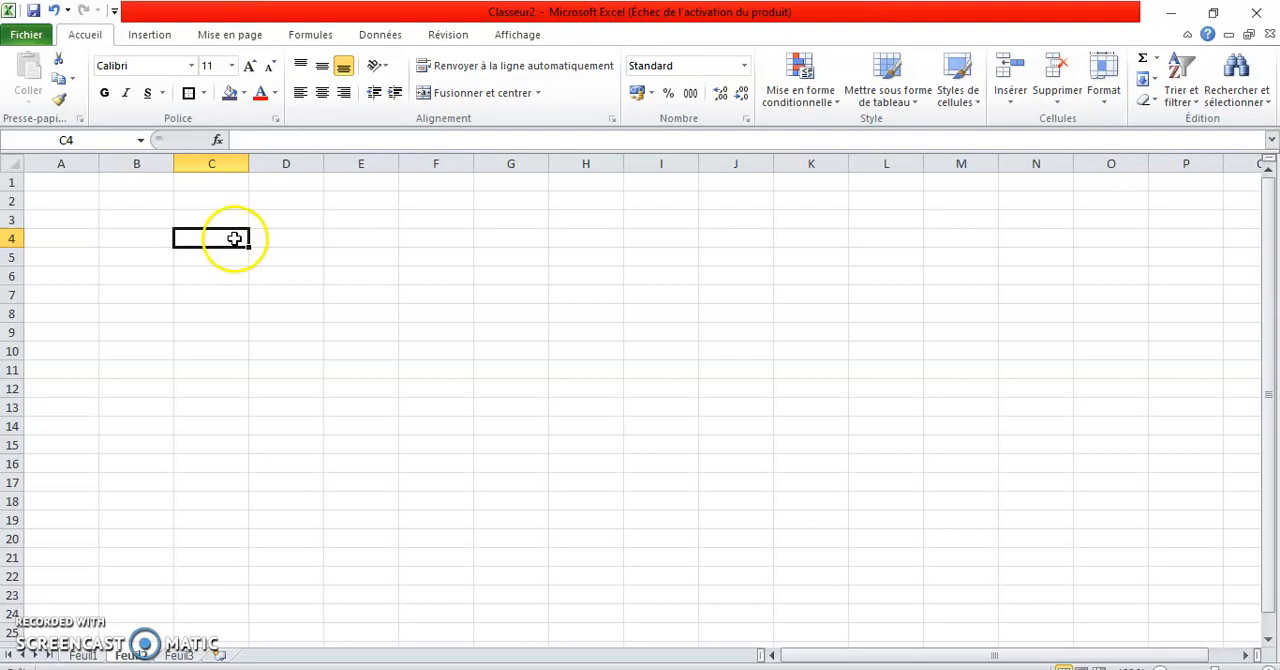
drag(211, 240, 459, 324)
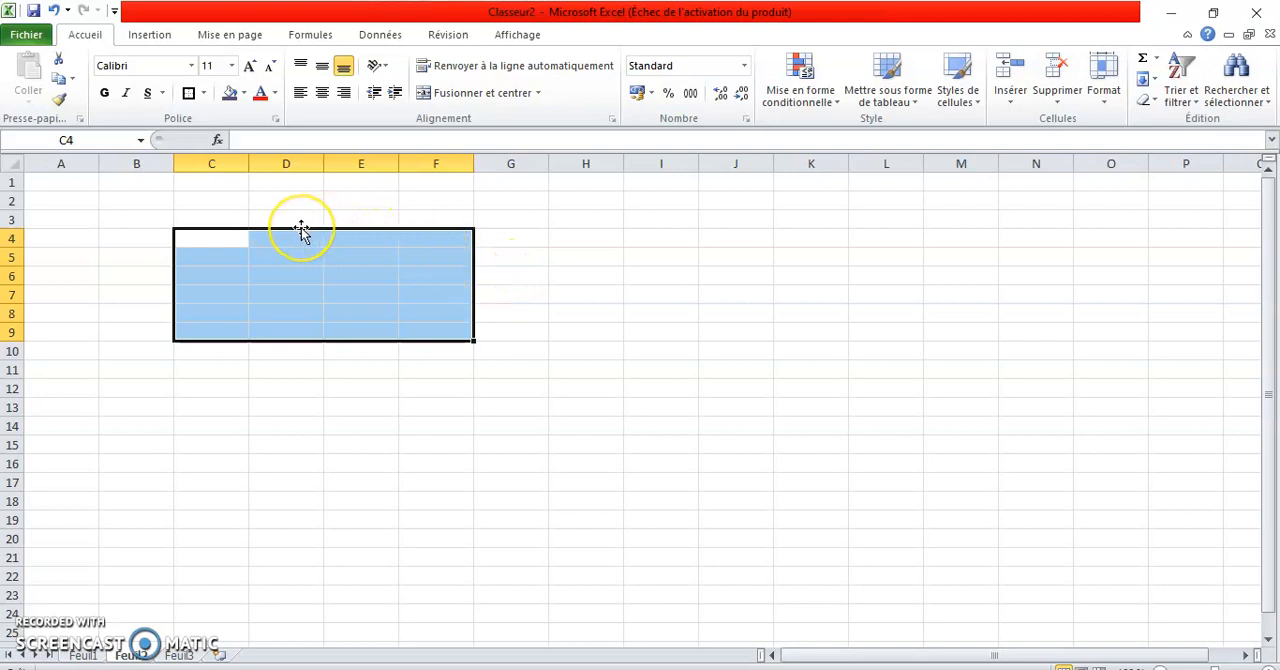
drag(217, 238, 400, 288)
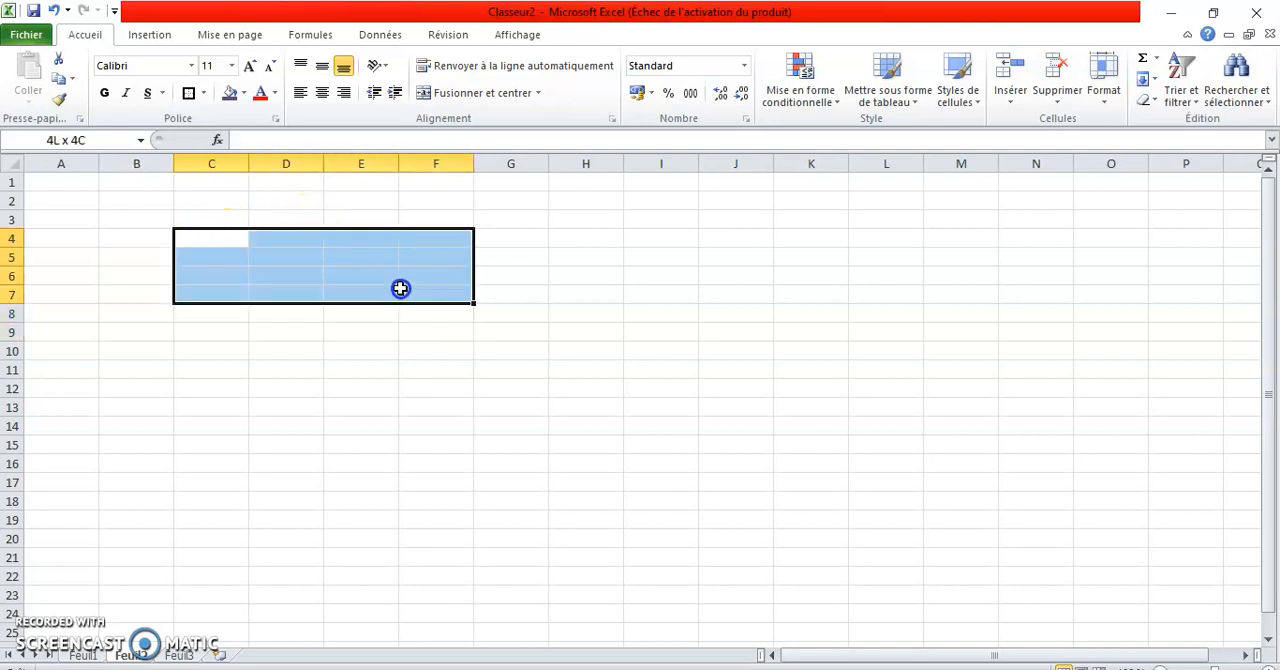
click(228, 92)
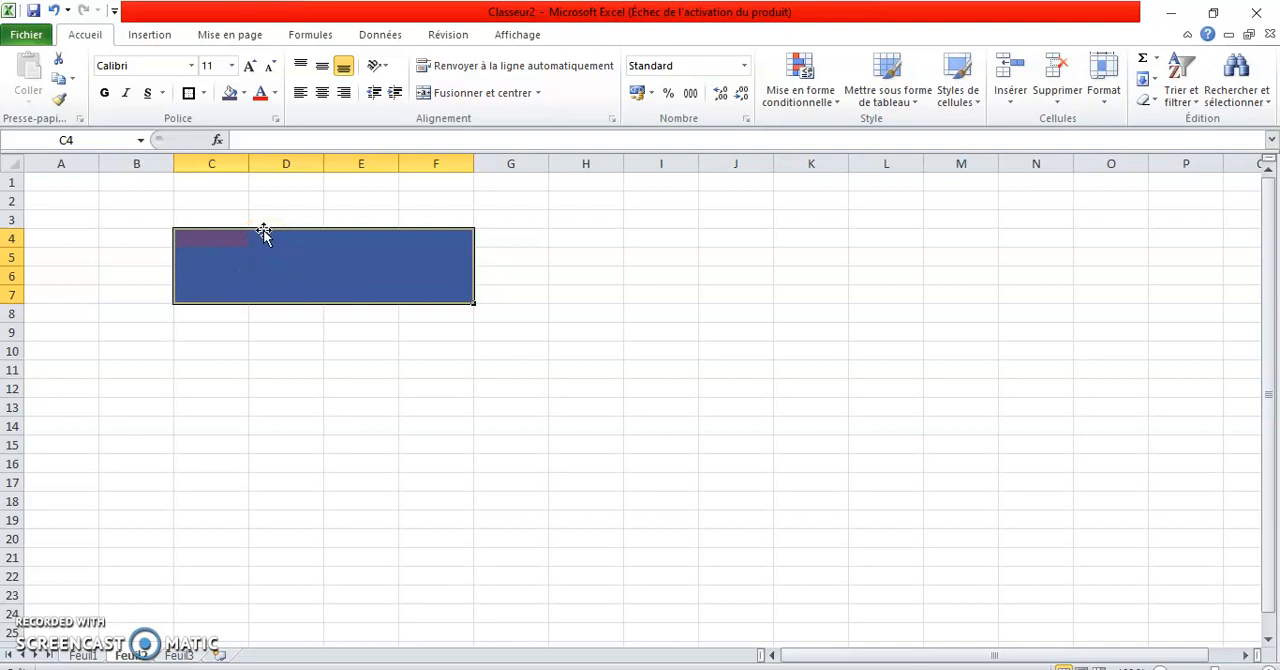
drag(303, 229, 706, 291)
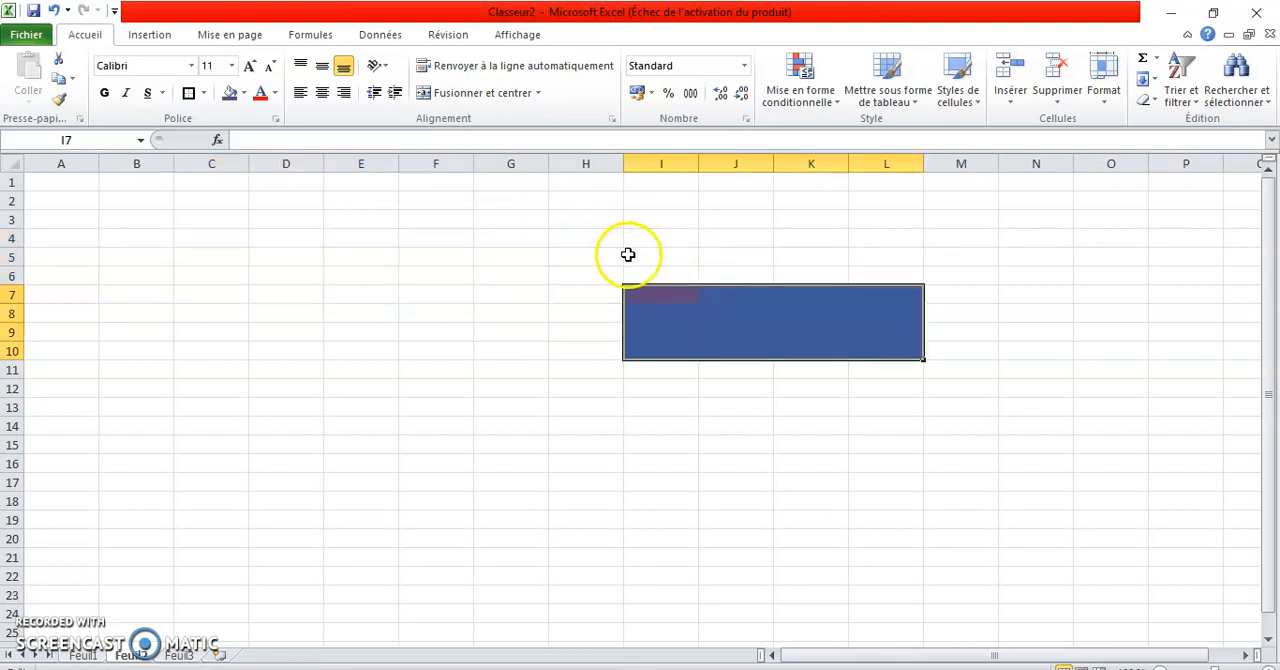
Select the whole of column F, row 4, column C and row 3, one after another.
click(435, 158)
click(437, 158)
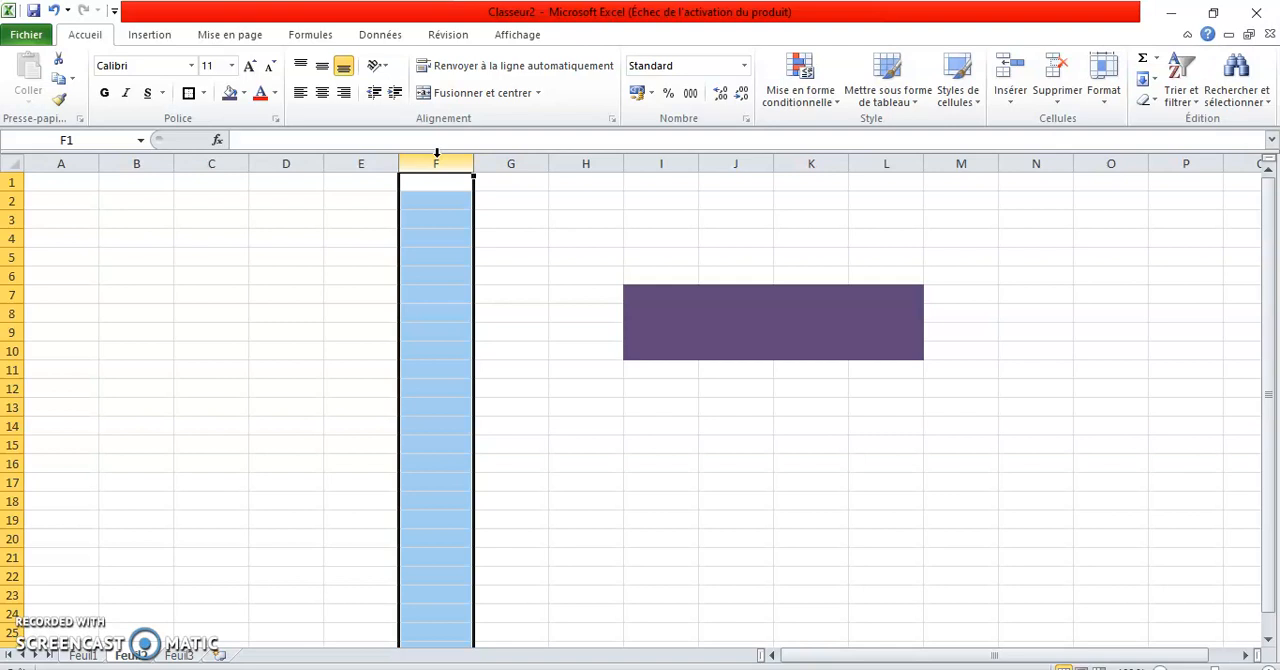
click(14, 238)
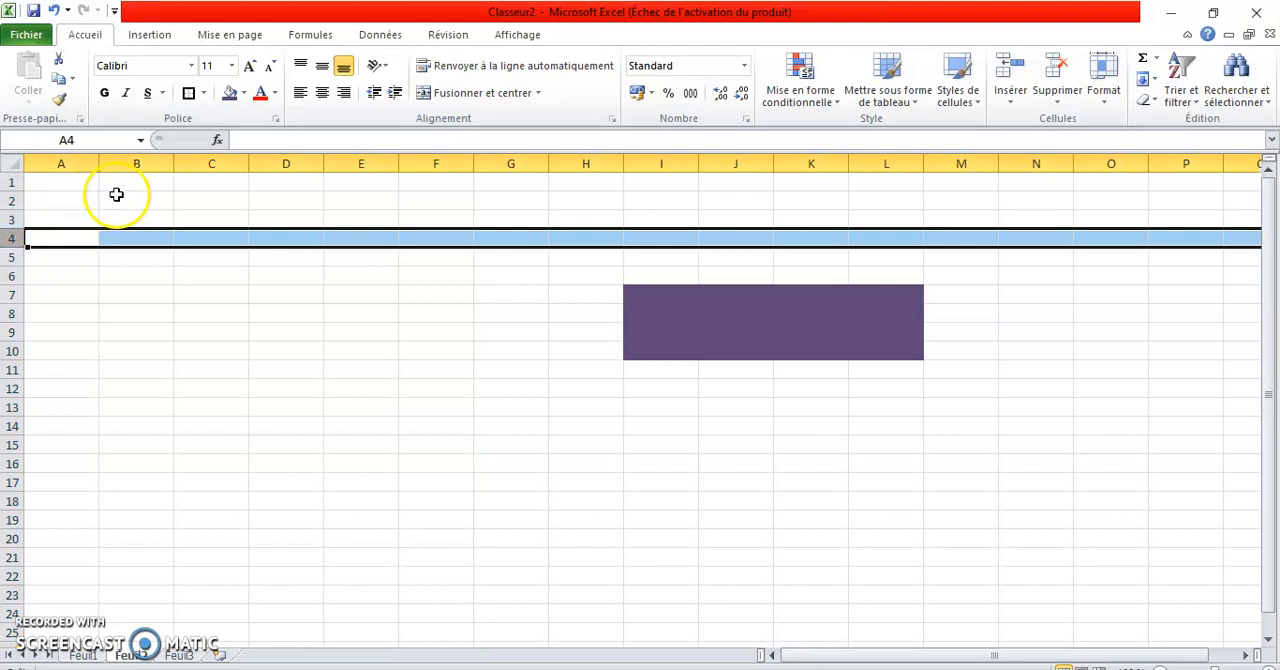
click(221, 162)
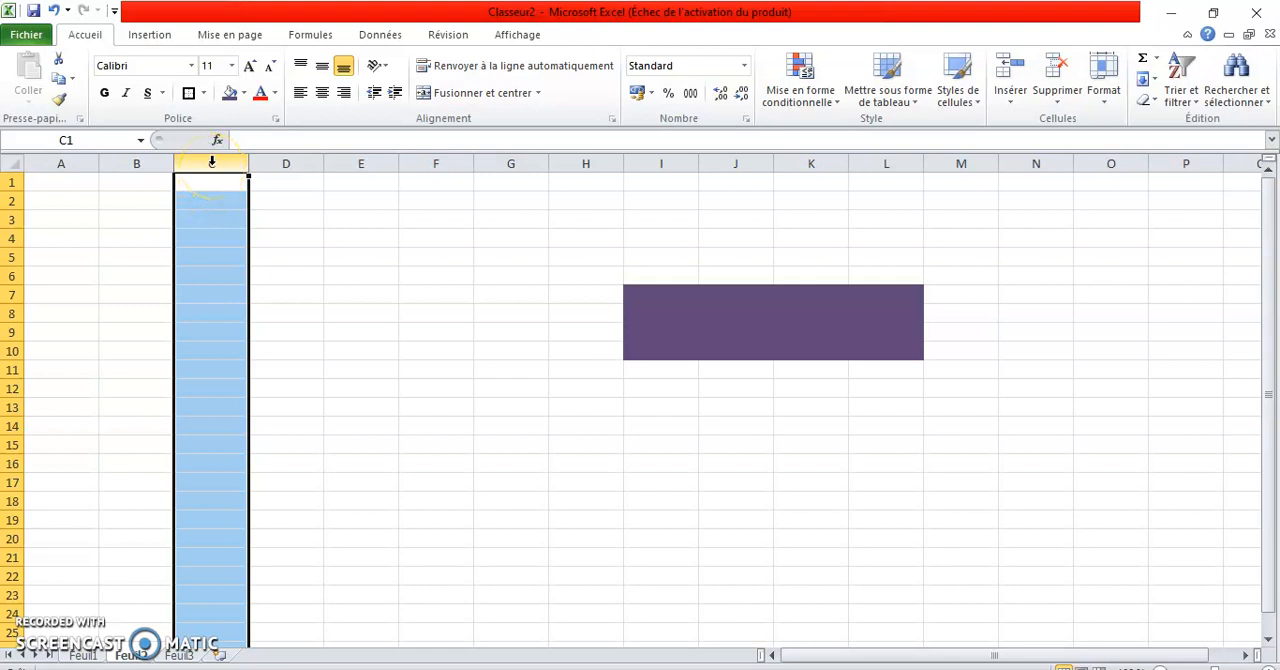
click(10, 220)
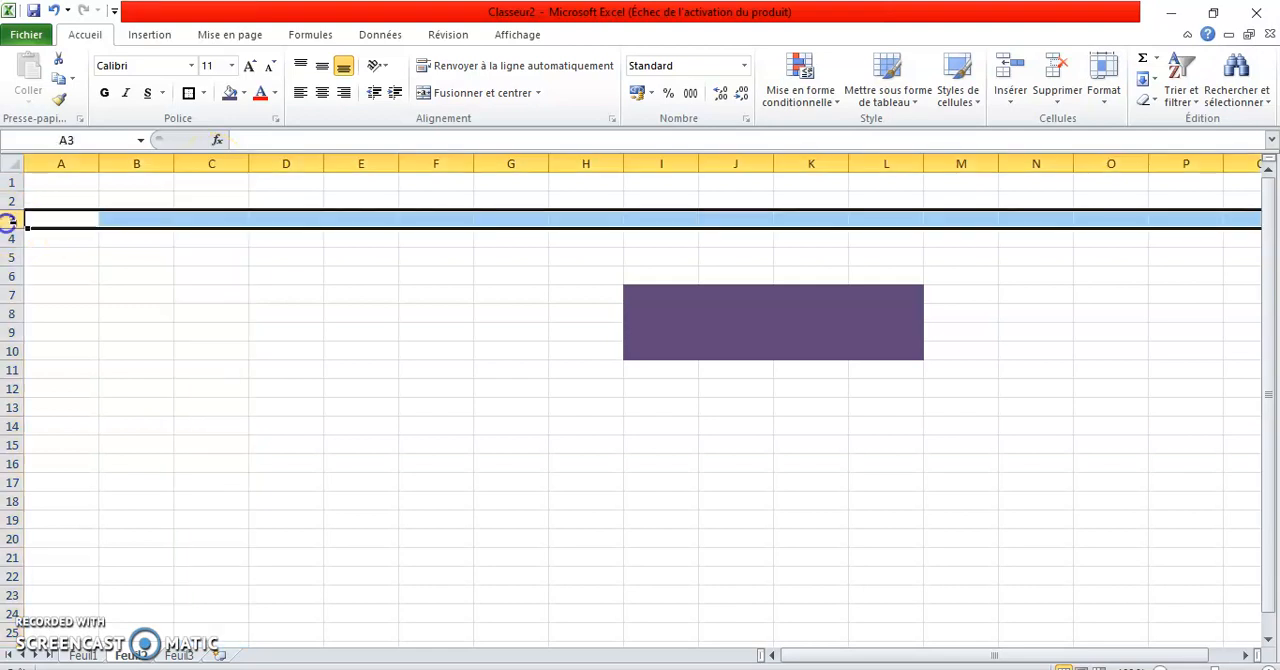
Select the cell range A3:P3, followed by the whole of row 4 and column B.
click(68, 238)
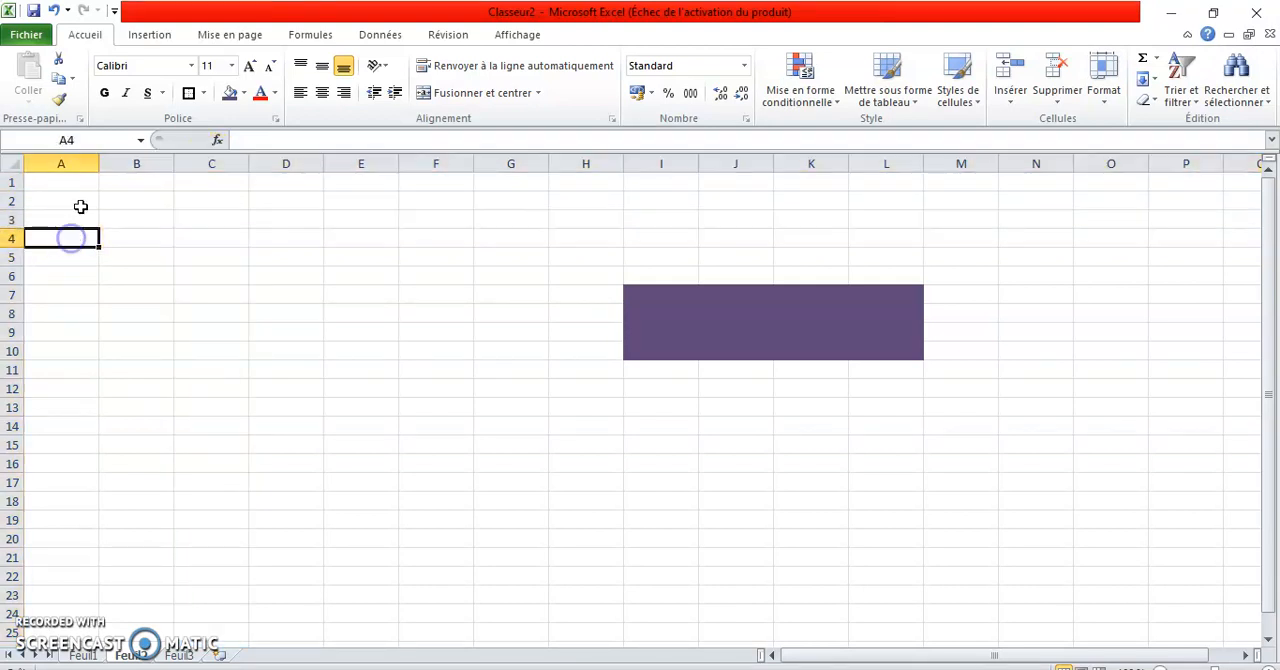
click(53, 220)
drag(53, 220, 1194, 218)
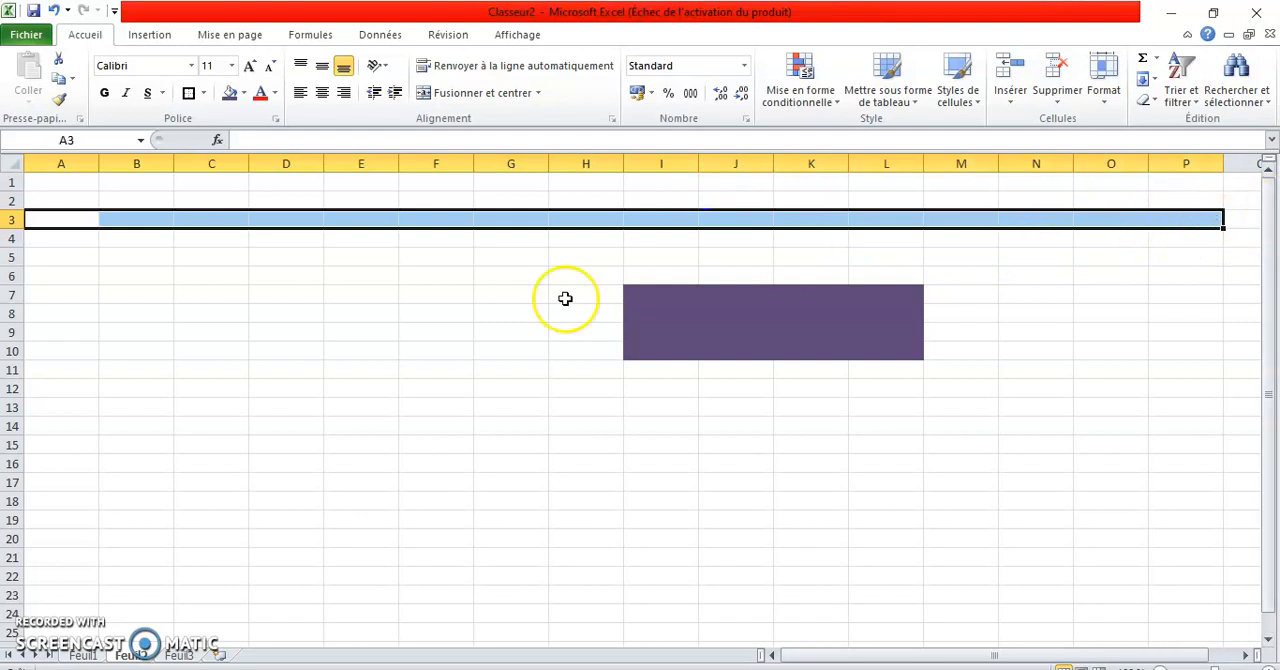
click(14, 237)
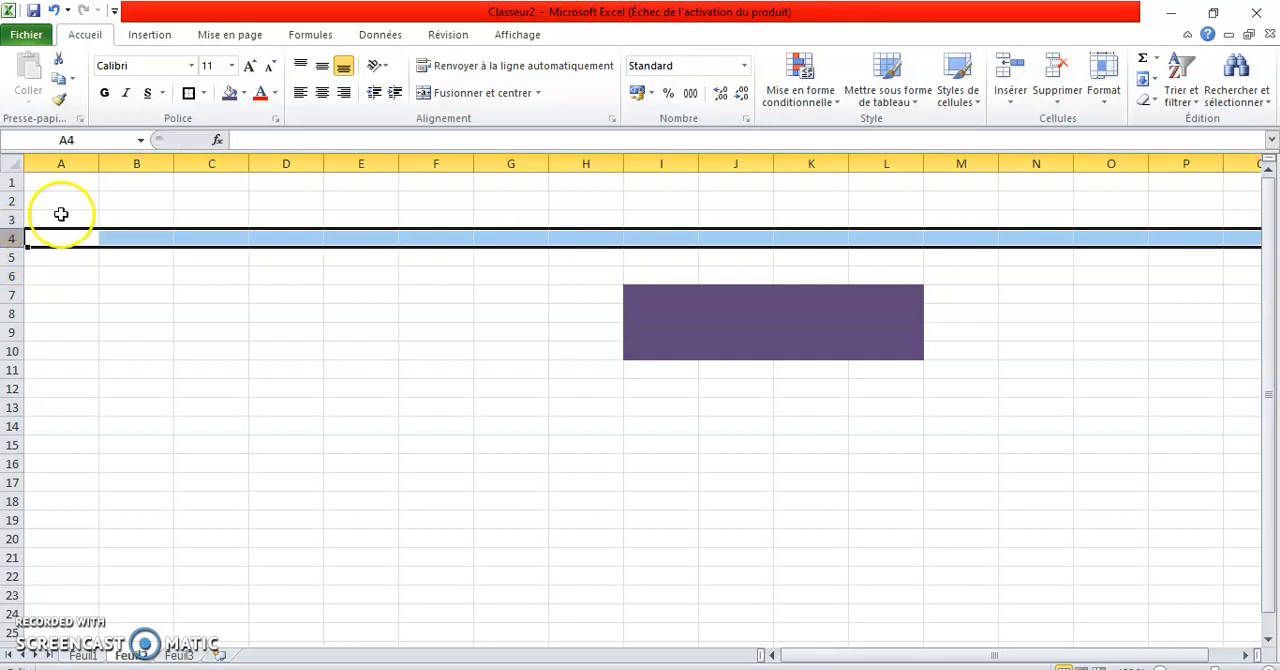
click(134, 163)
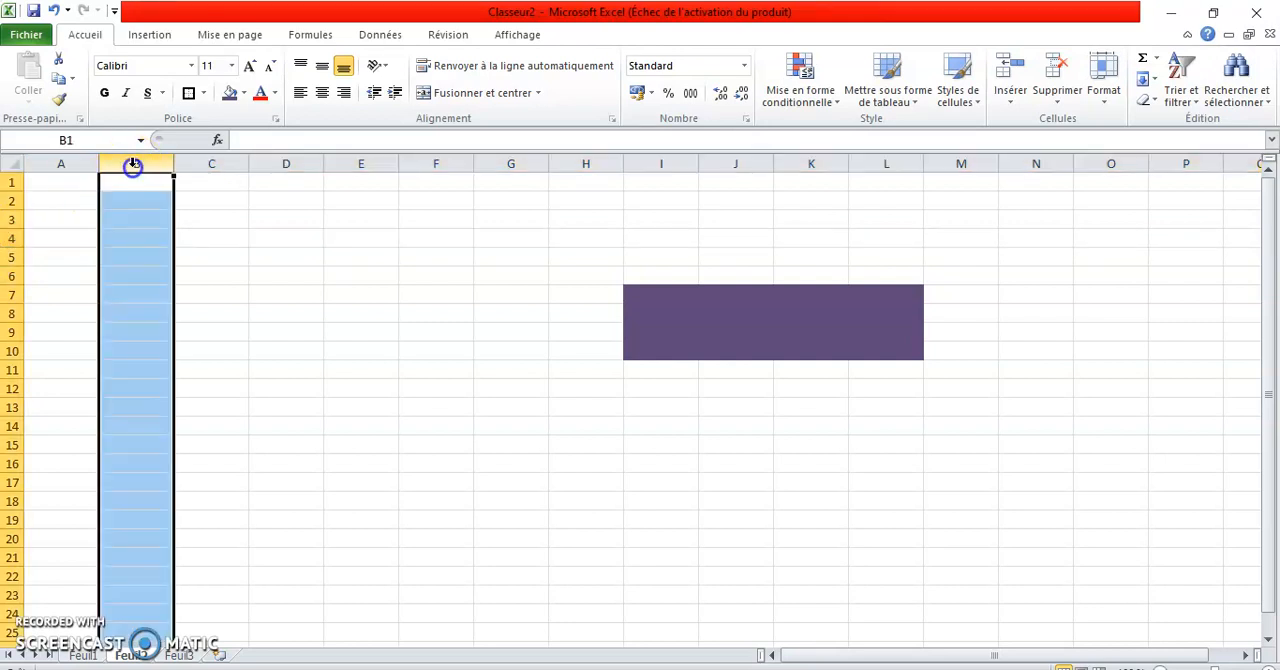
Resize column C and row 2 around cell C2 so they are slightly wider and taller than the other columns and rows.
click(204, 202)
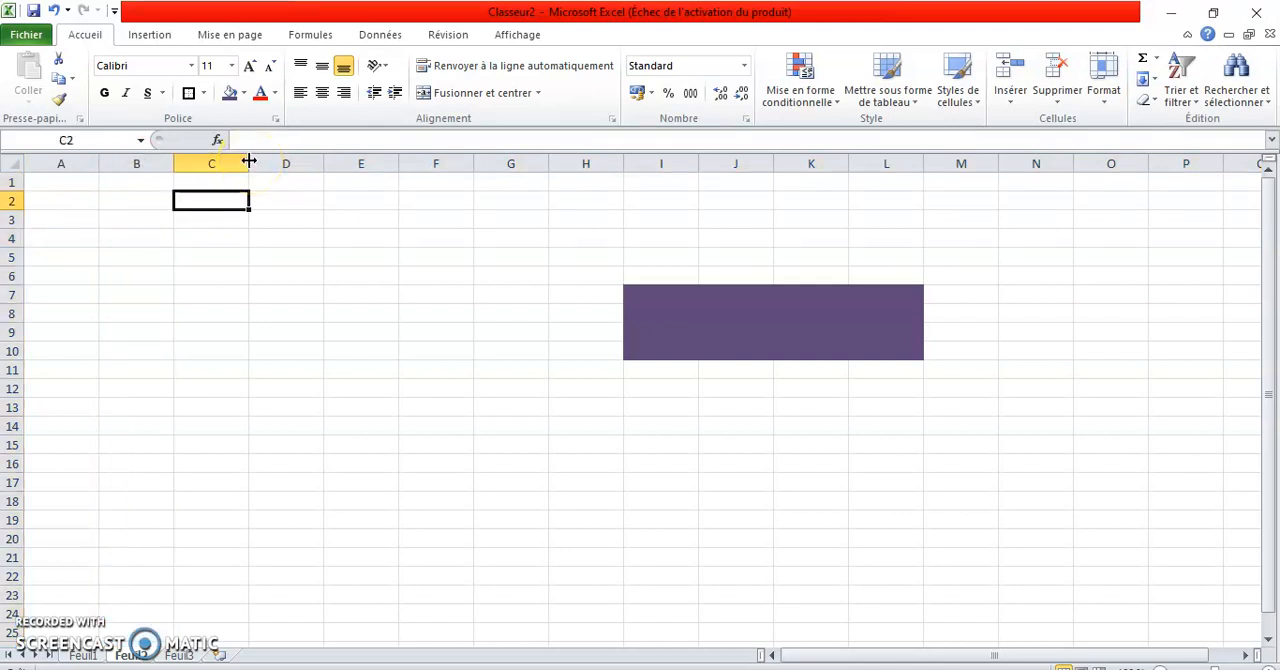
drag(249, 160, 323, 163)
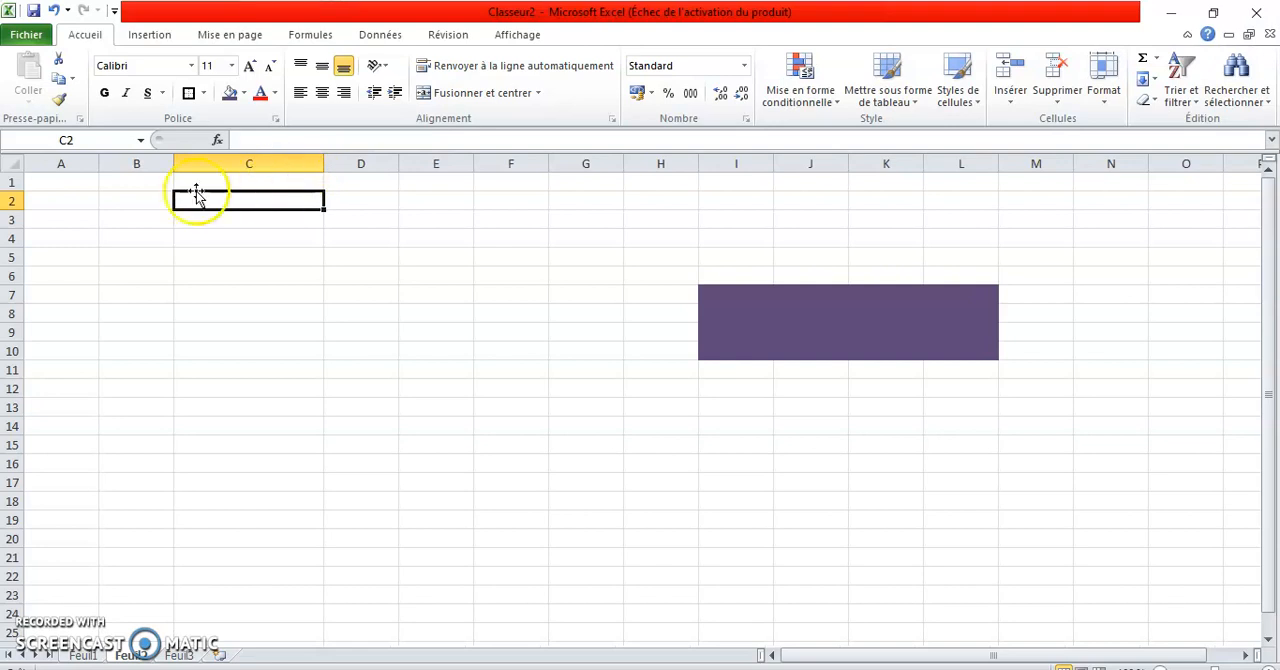
drag(11, 209, 12, 243)
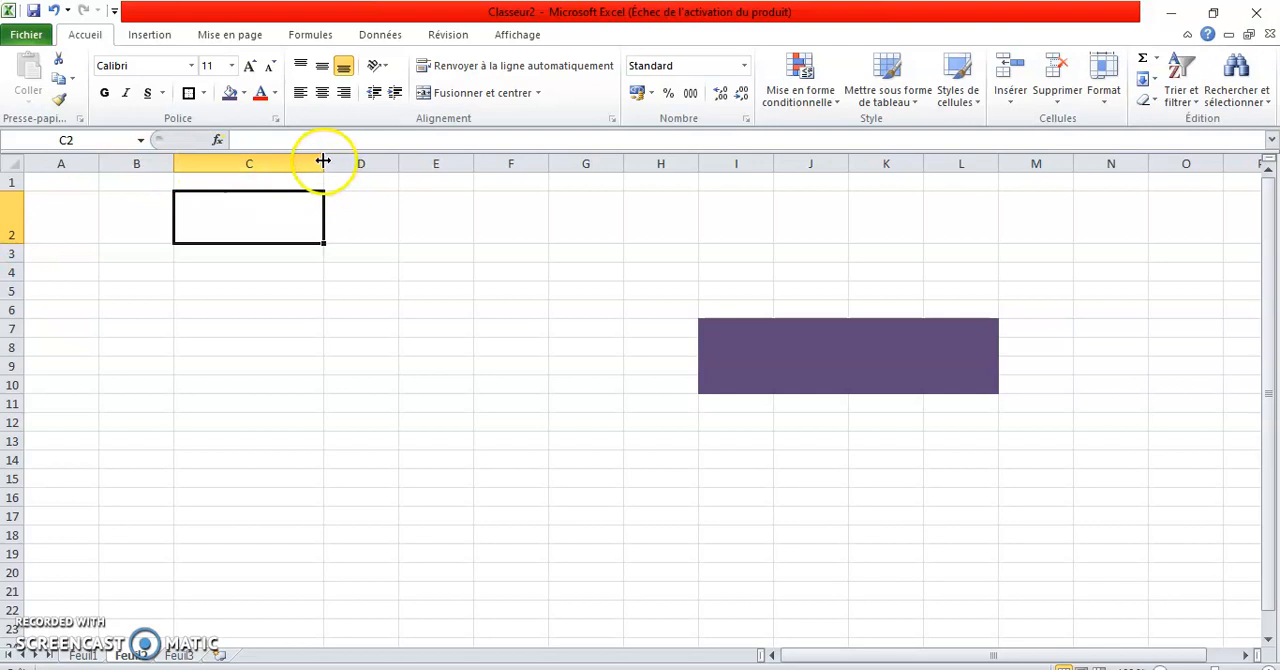
drag(11, 244, 16, 217)
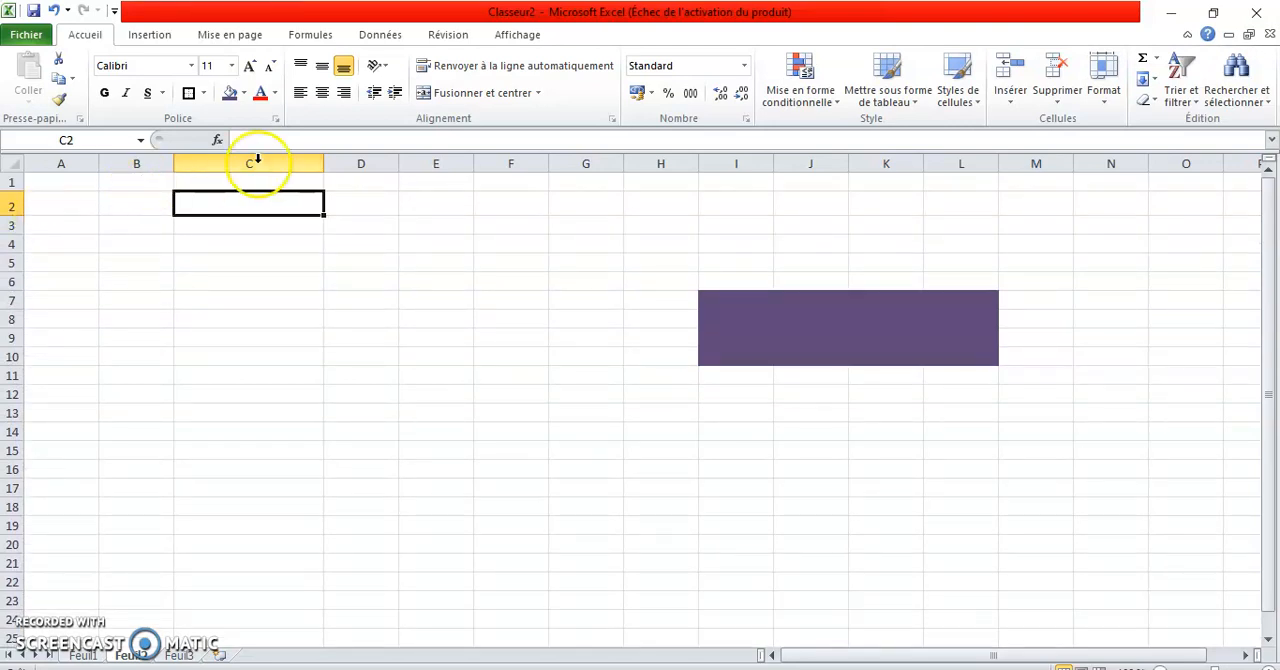
drag(322, 163, 271, 163)
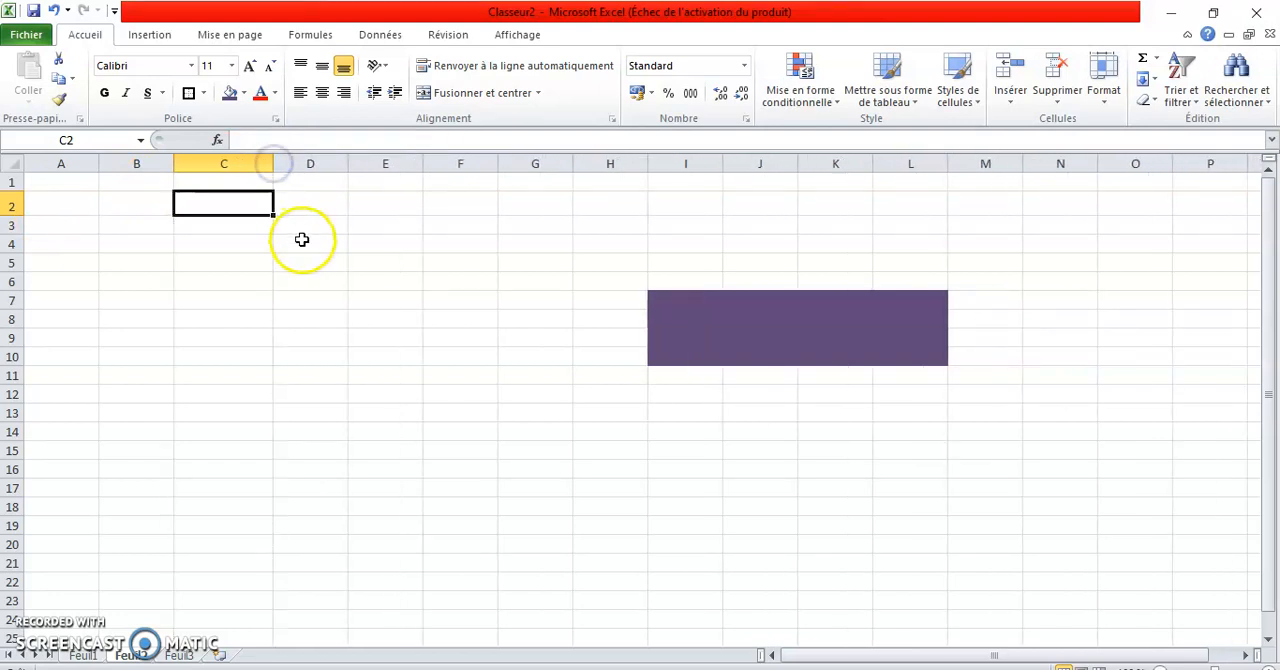
Enter 42 in C5 and fill it down to C10 as an incremented series.
click(240, 270)
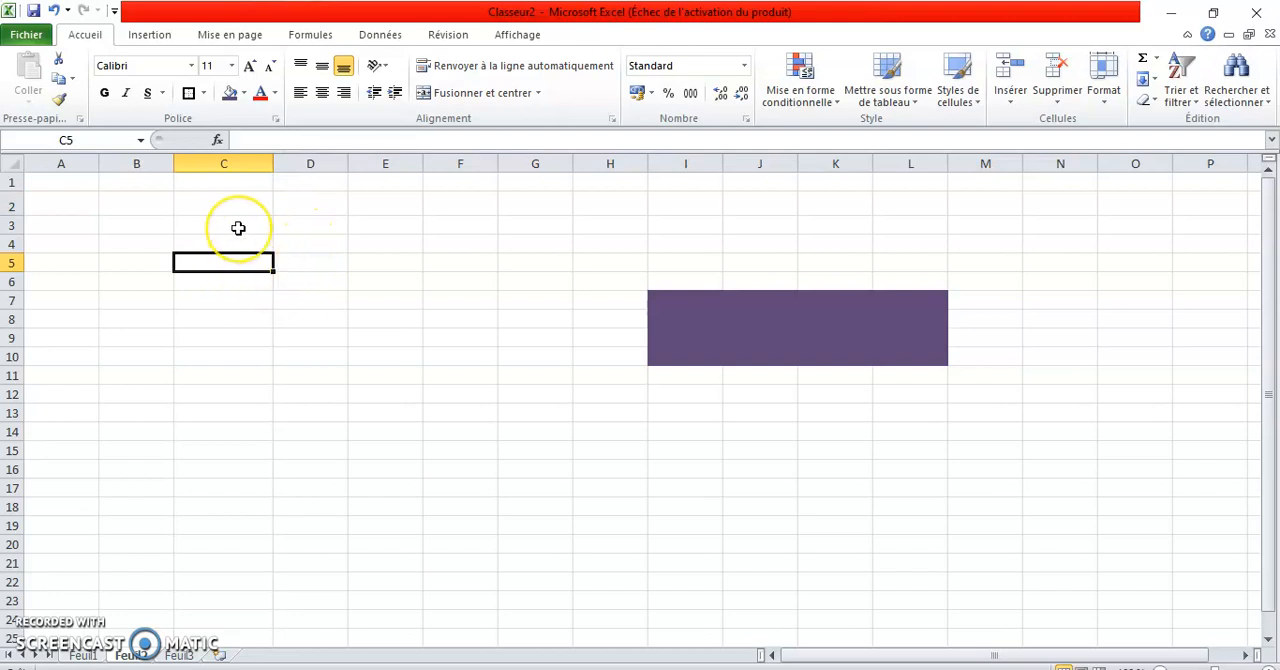
text(42)
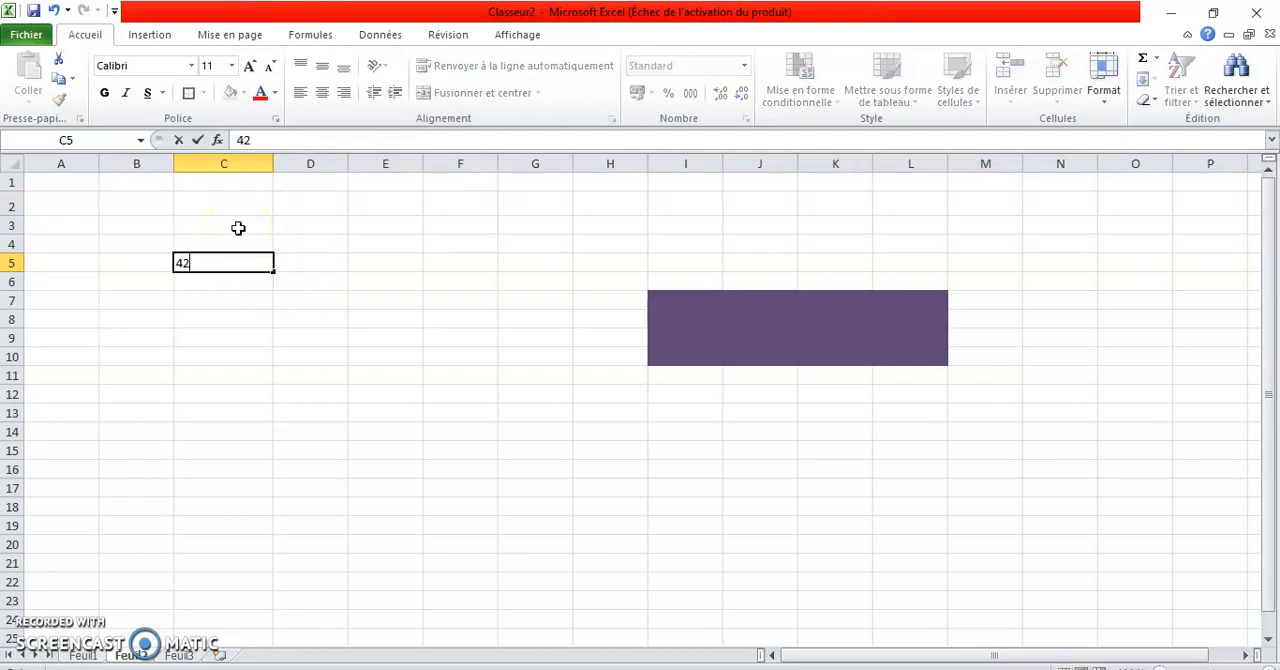
click(306, 264)
click(247, 267)
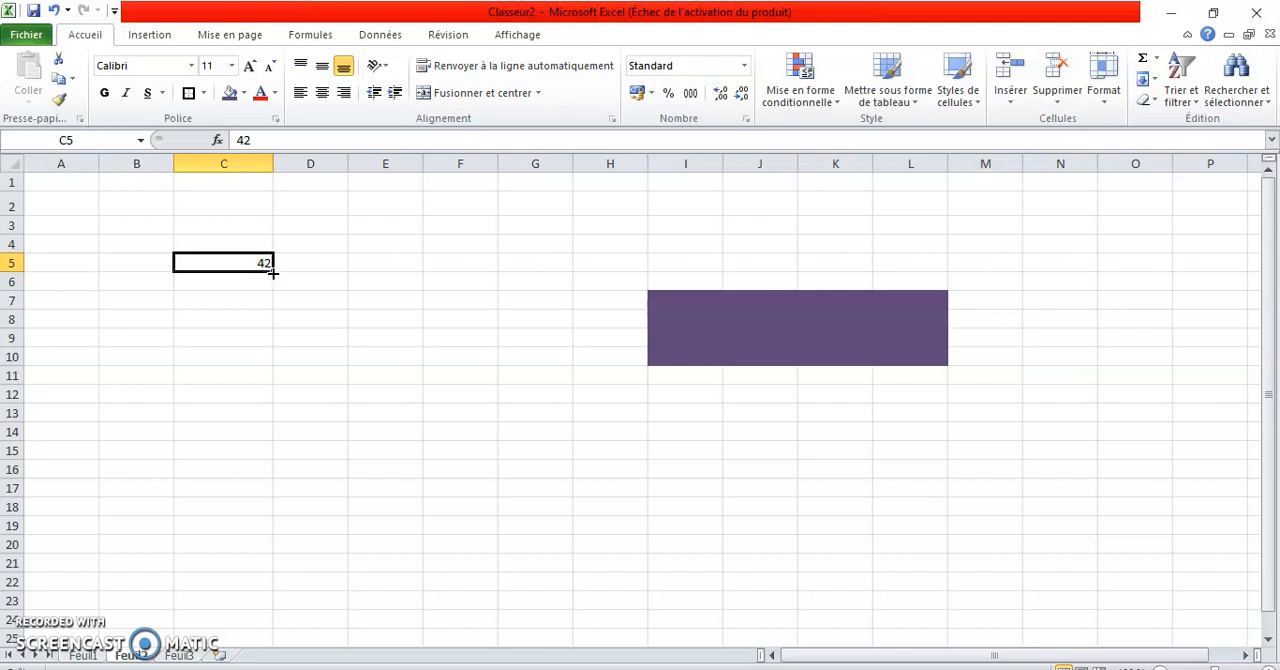
drag(272, 272, 268, 366)
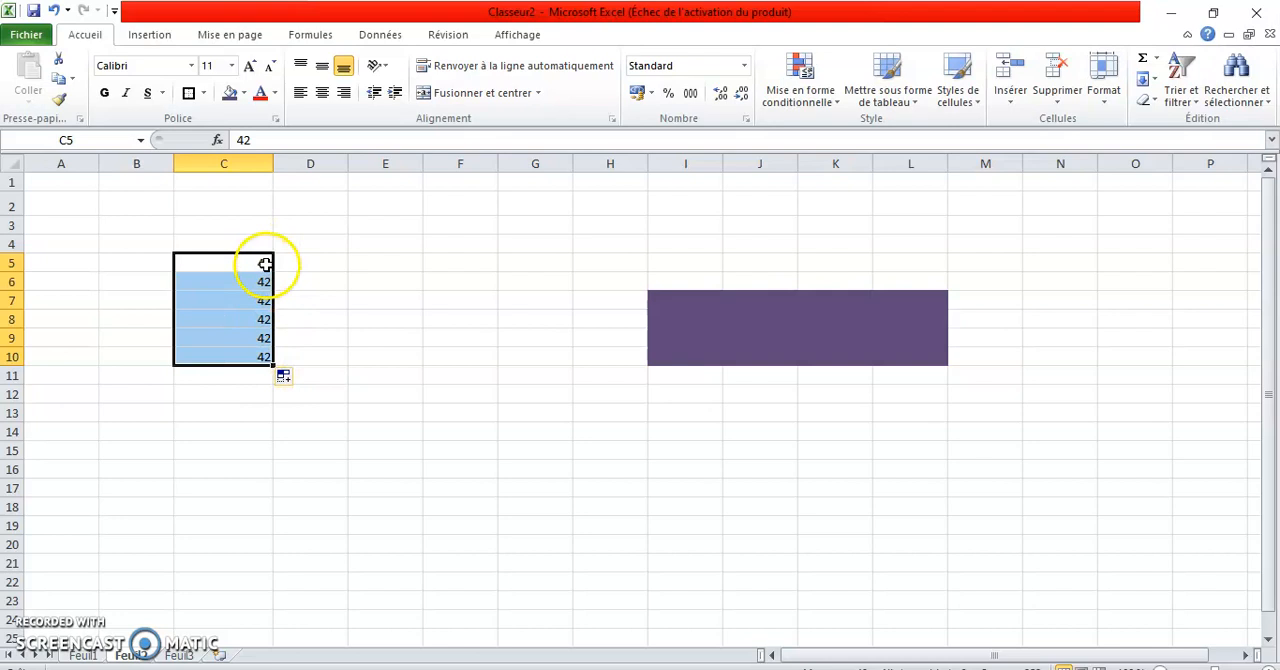
click(300, 381)
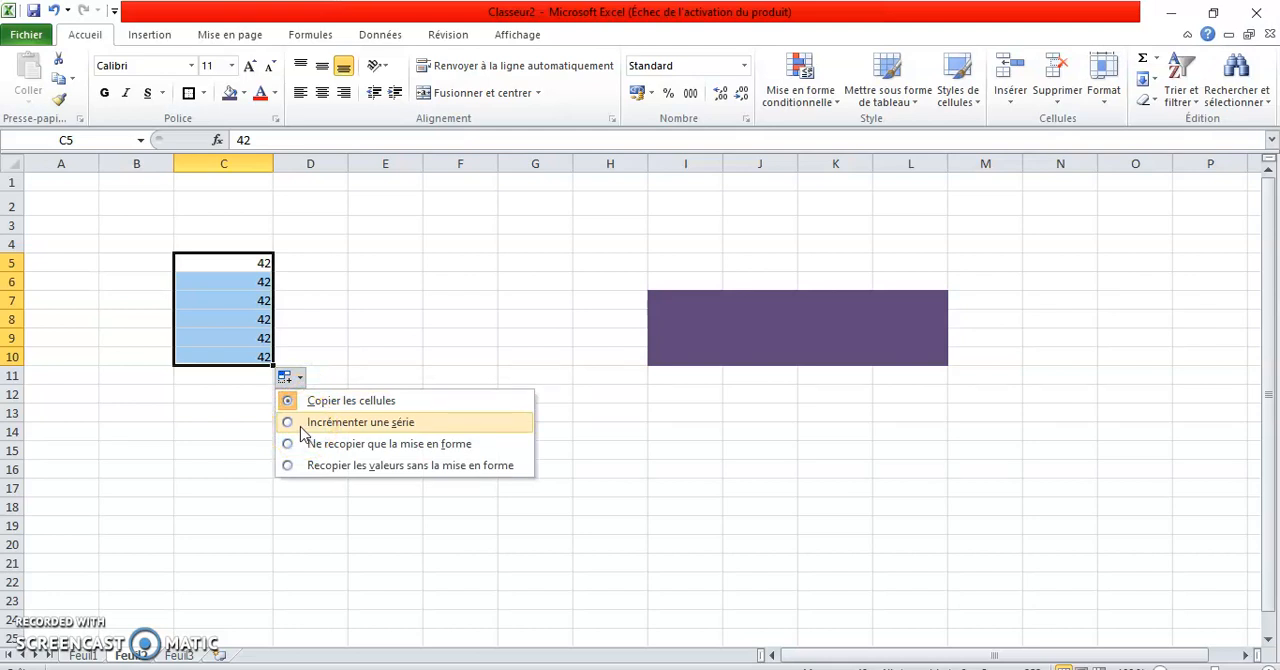
click(303, 422)
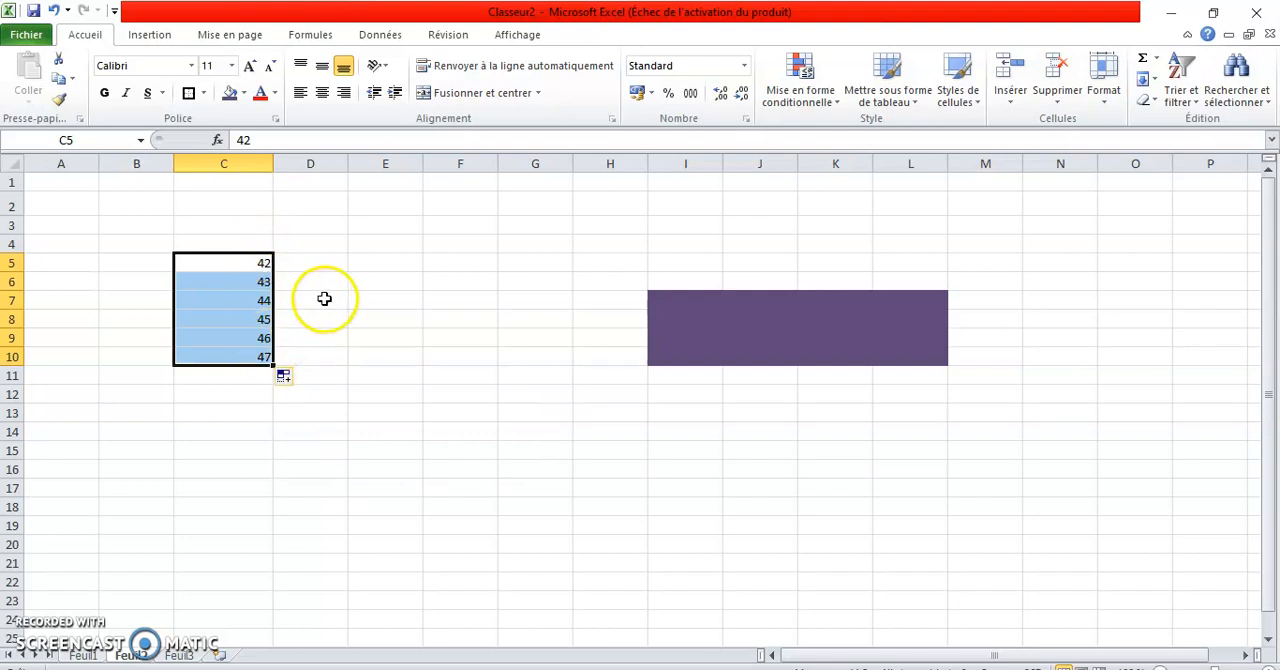
click(334, 265)
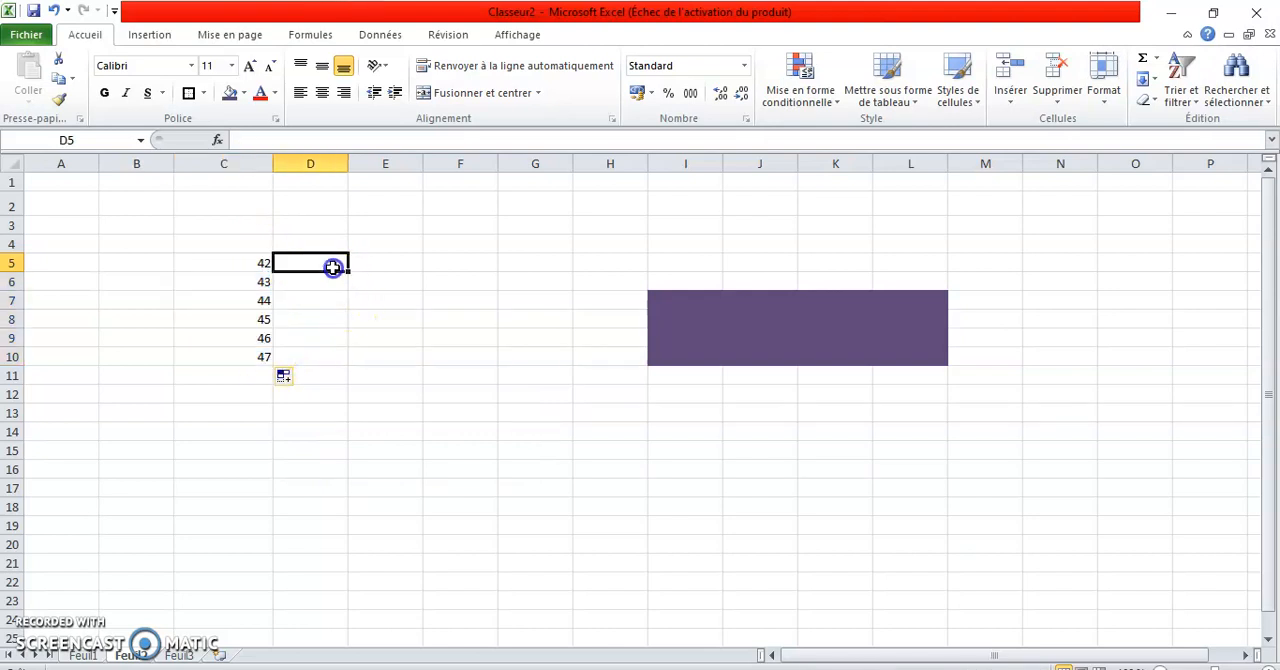
Enter lundi in E4 and autofill the weekdays across row 4 to samedi in J4.
click(372, 245)
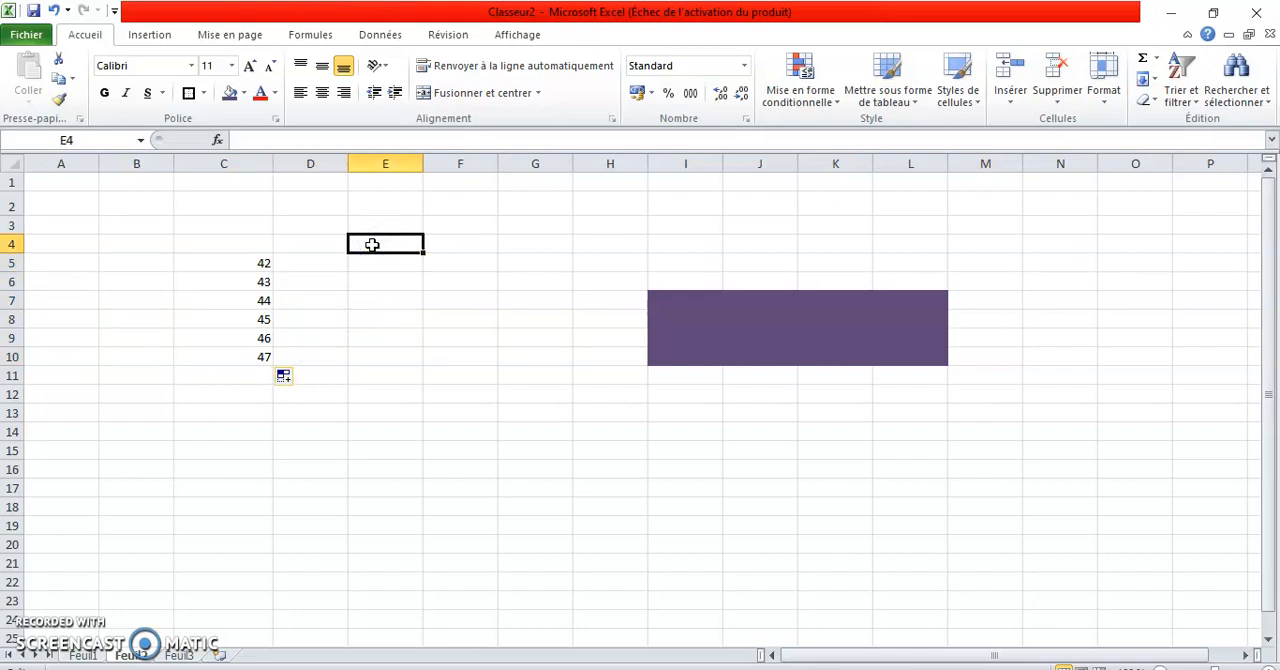
text(lundi)
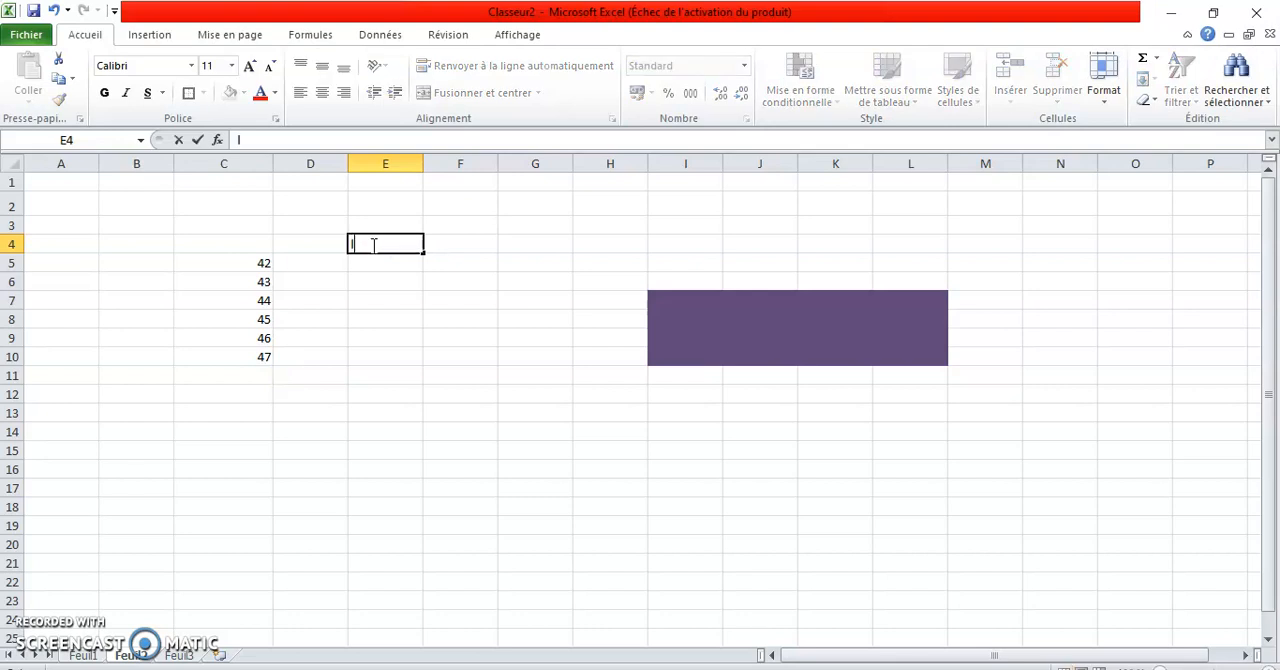
click(423, 255)
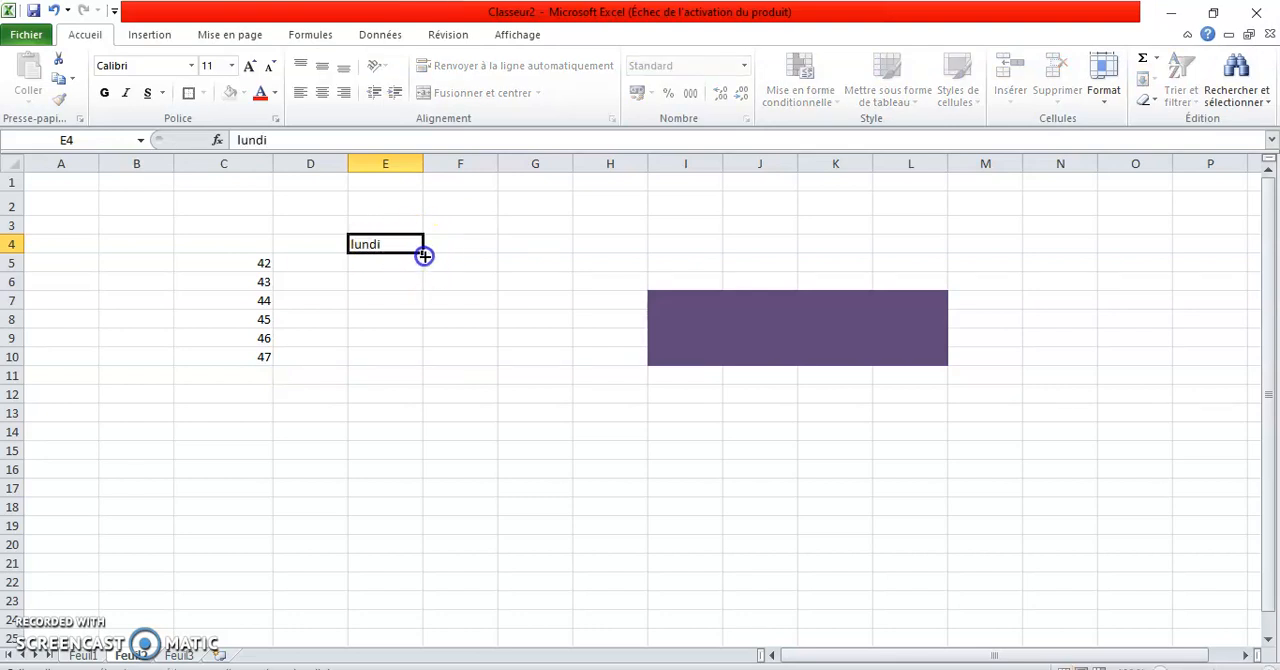
drag(424, 257, 833, 264)
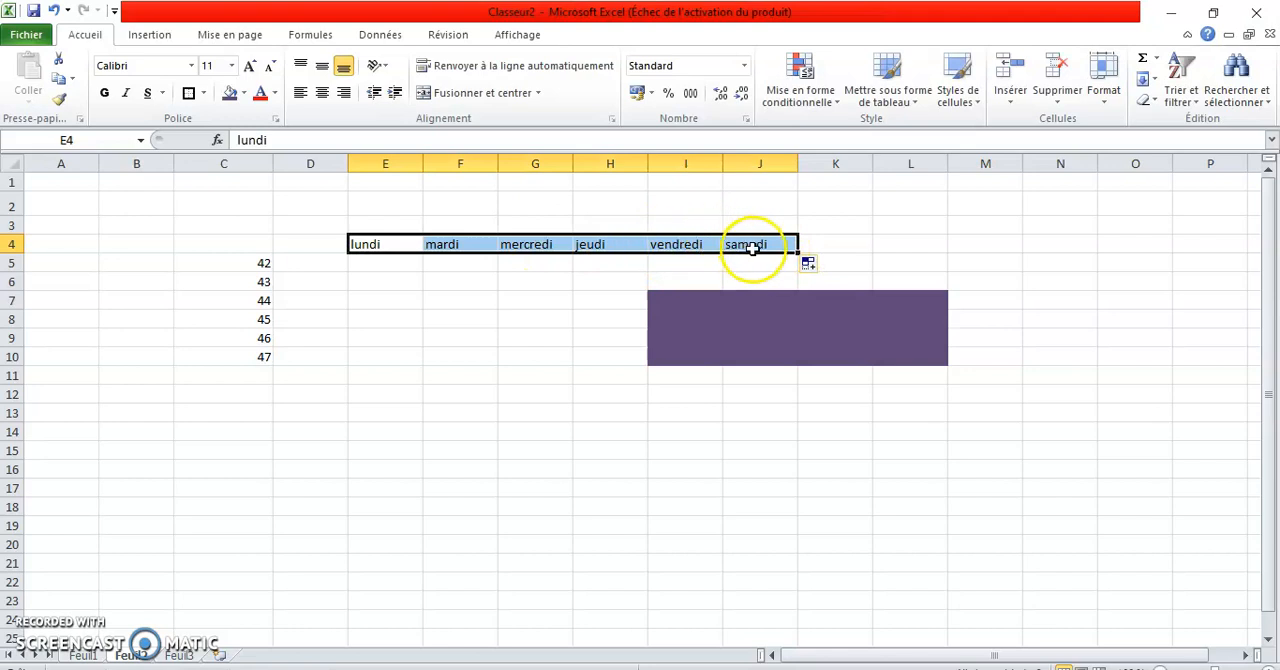
Enter janvier in B5 and autofill the months down column B to B17.
click(150, 260)
text(janvier)
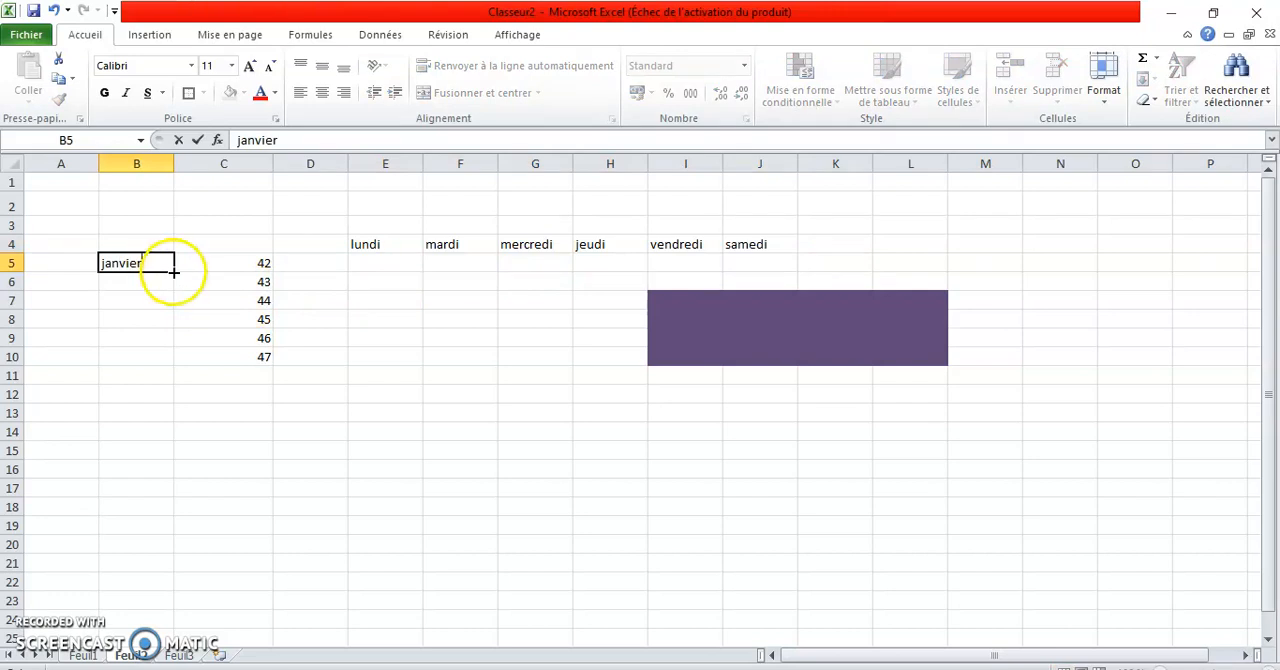
drag(174, 271, 164, 497)
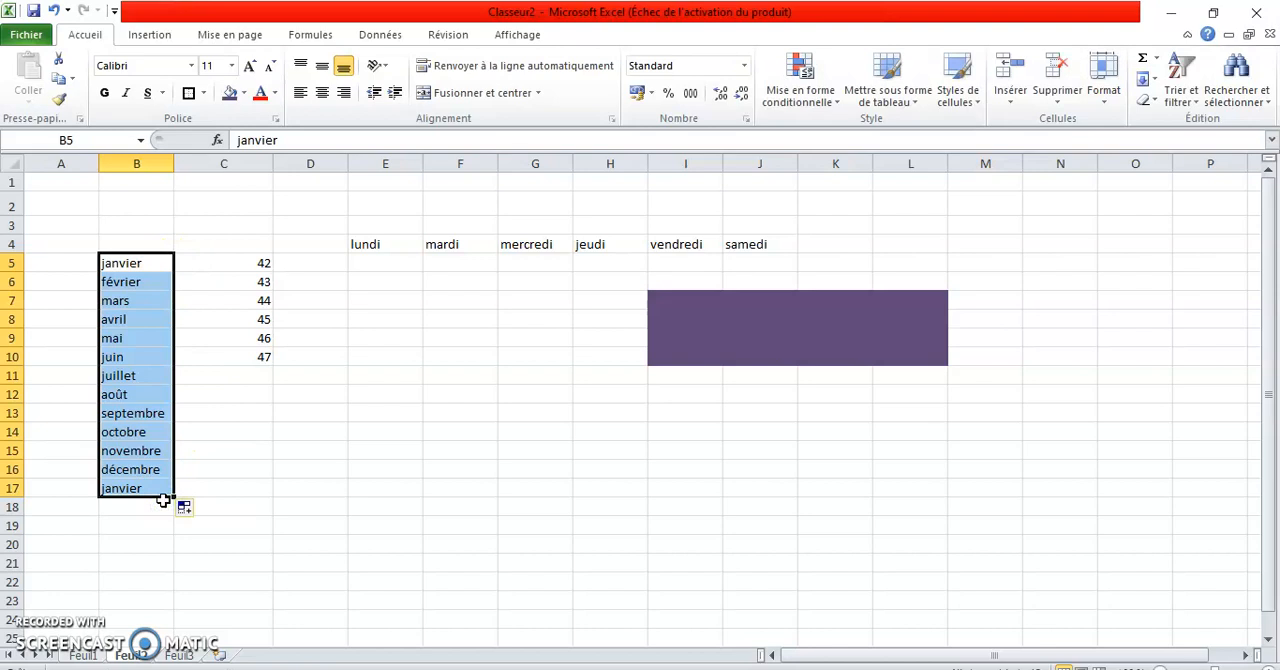
Enter 08:00 in E6 and autofill the hourly times down to 14:00 in E12.
click(375, 287)
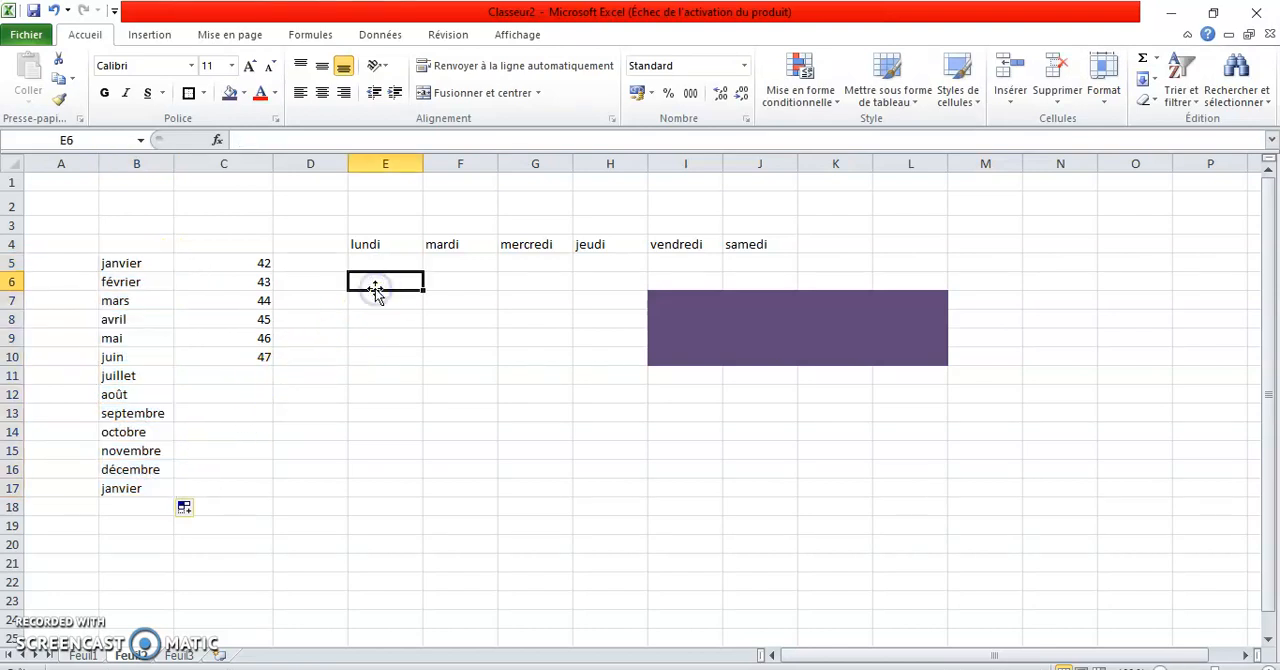
text(08:00)
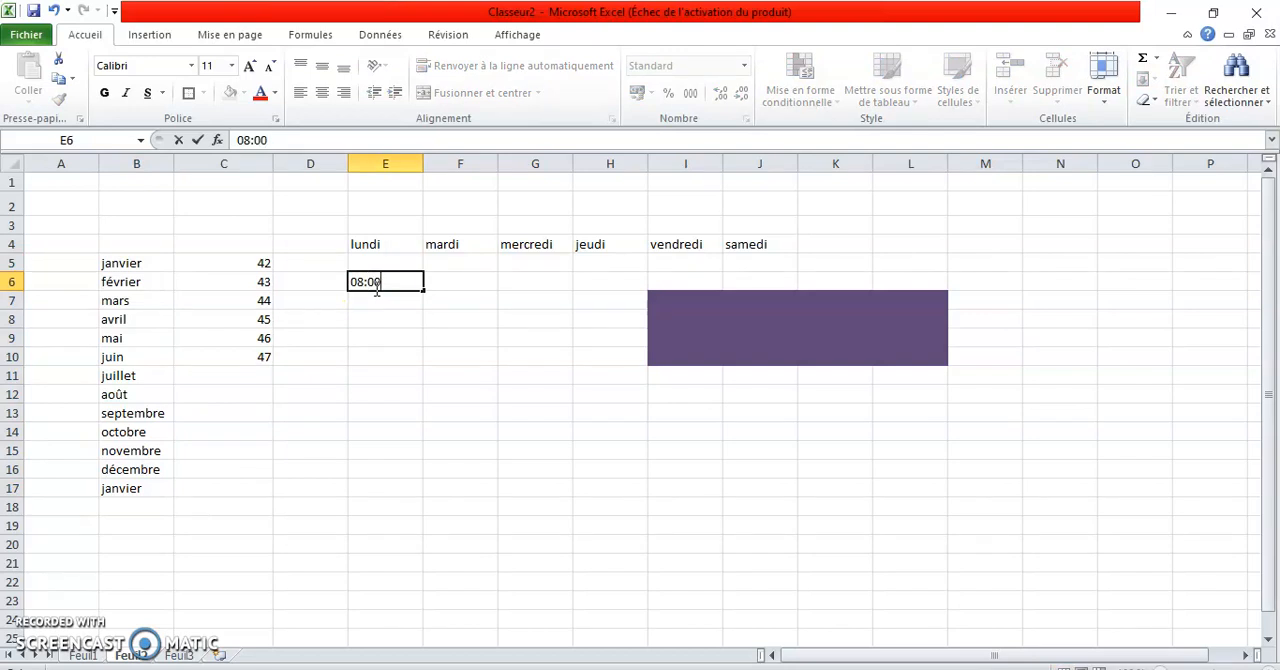
drag(426, 289, 423, 403)
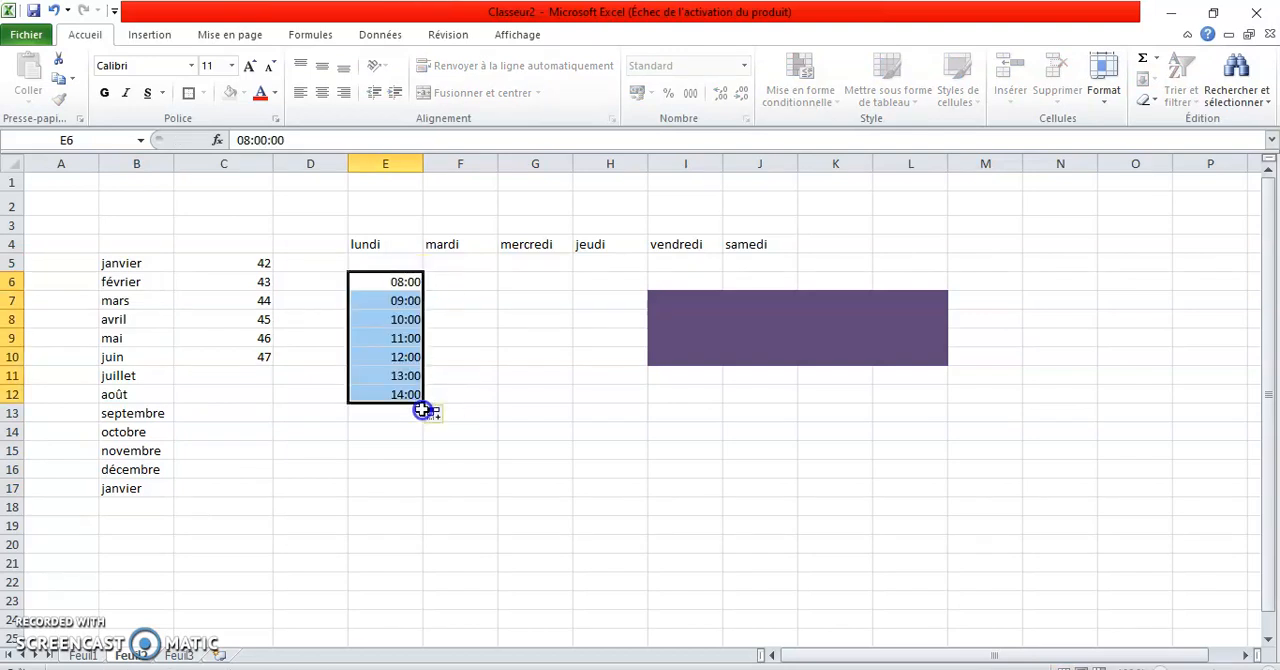
Select the range C2:D3, the whole of column D and the whole of row 2 in turn.
click(490, 354)
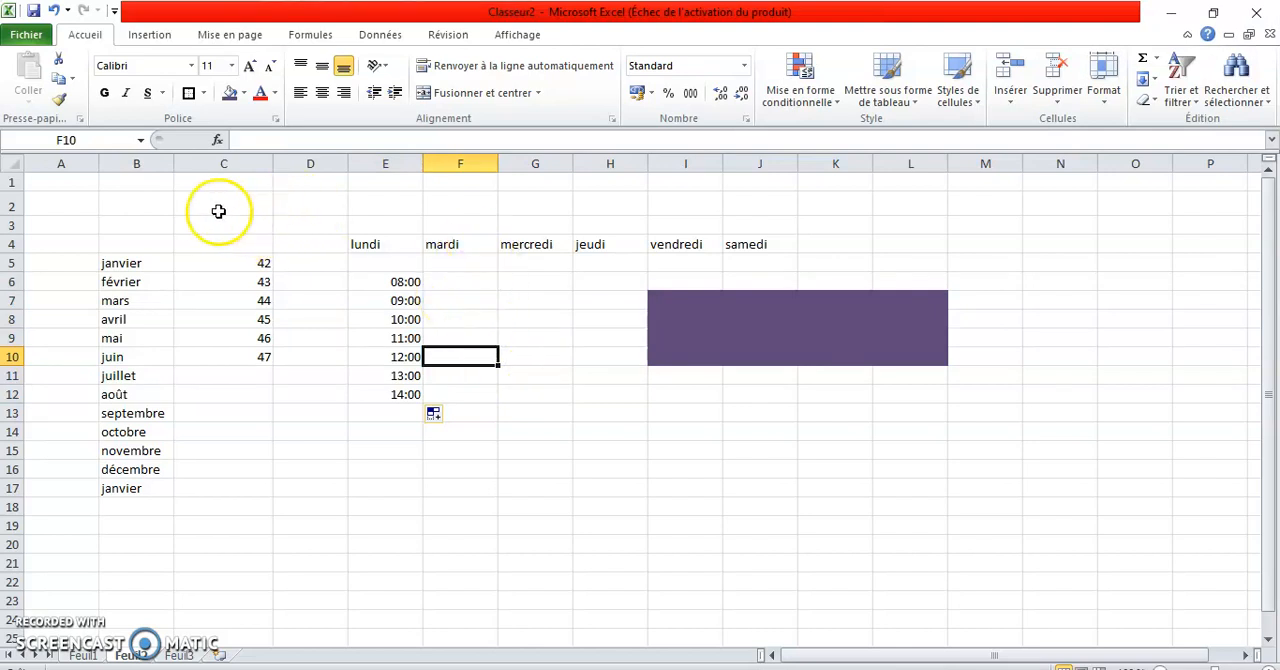
drag(217, 215, 333, 217)
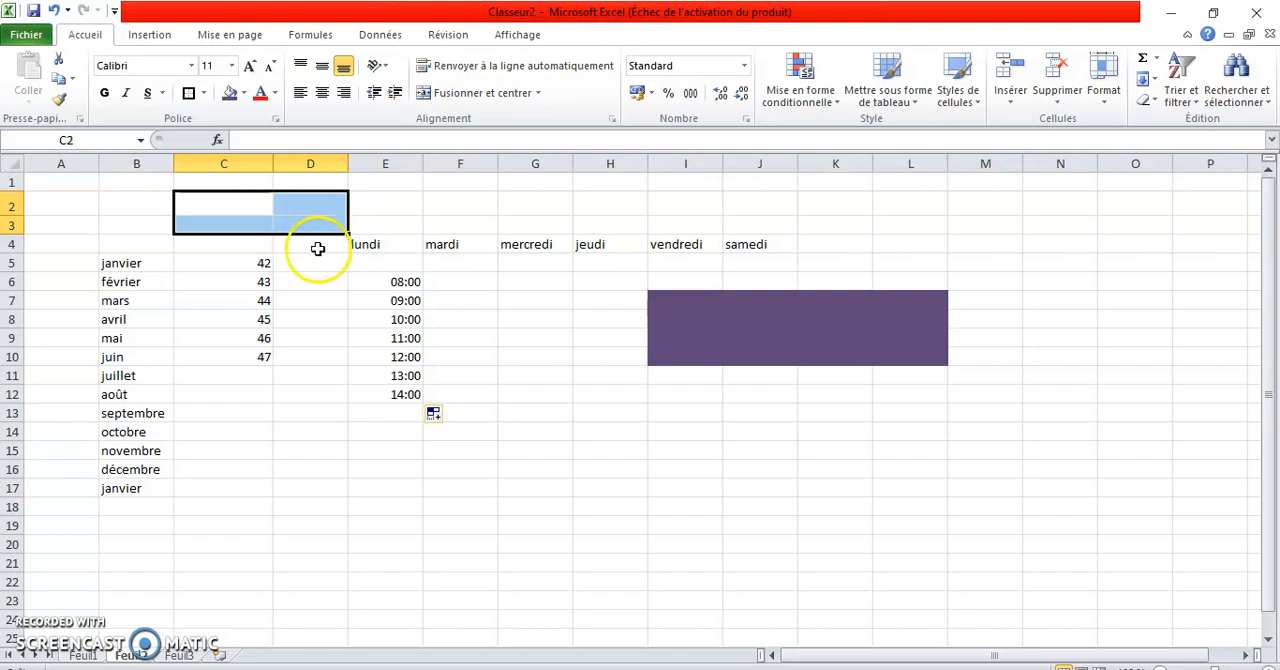
click(305, 162)
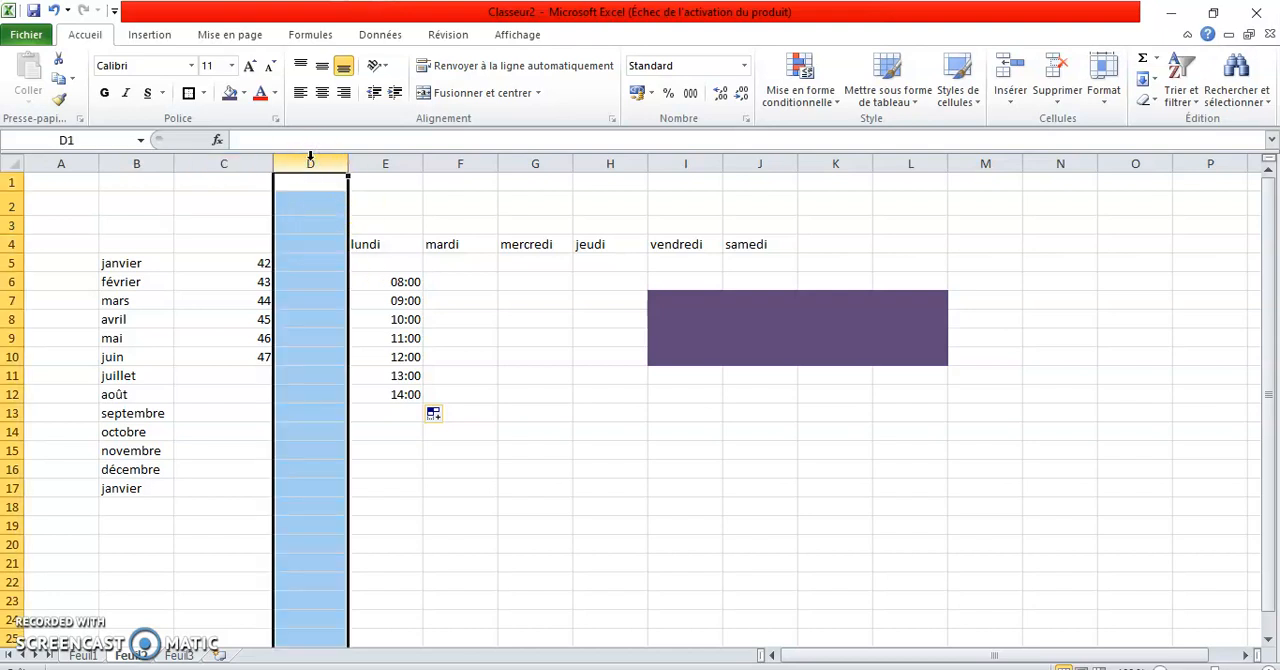
click(14, 204)
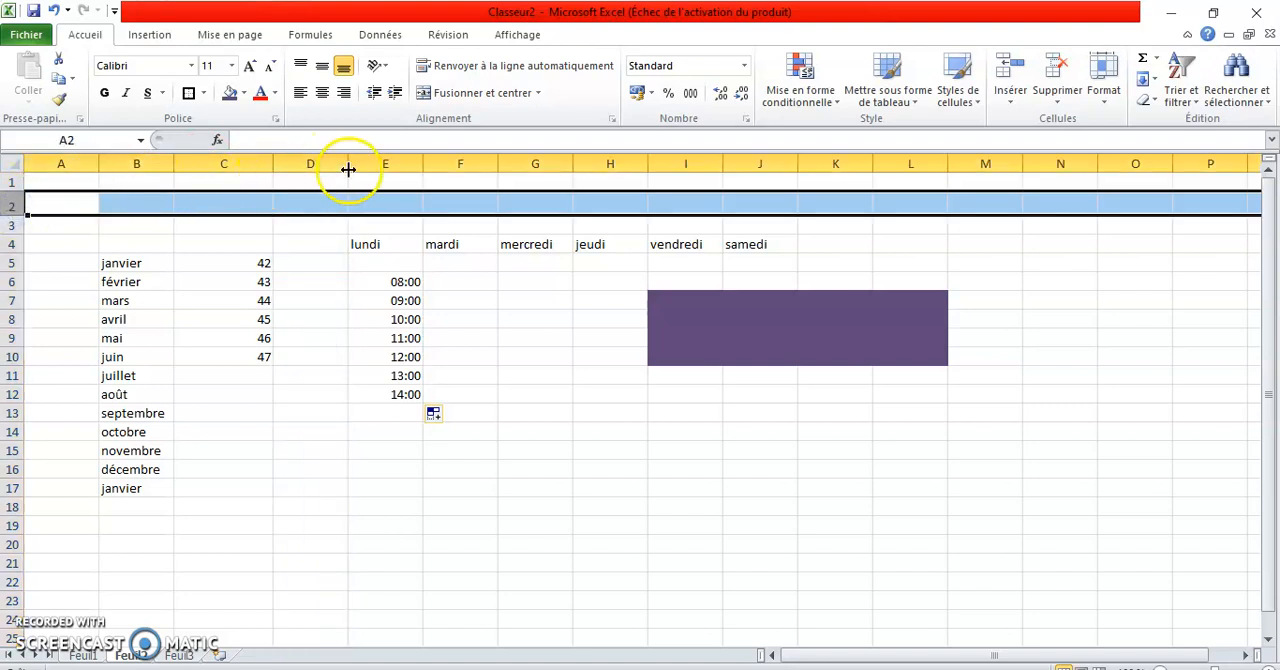
Widen column D to about one and a half times its width and row 3 to about three times its height.
drag(350, 164, 389, 164)
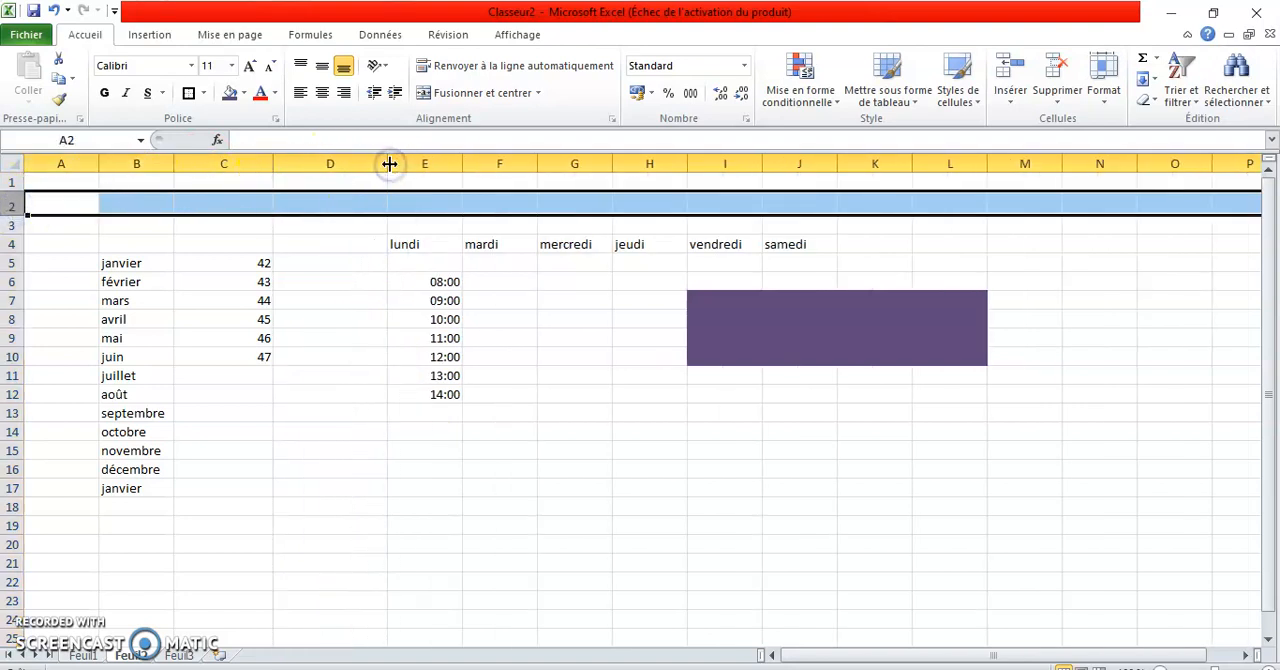
drag(18, 236, 26, 272)
Move the purple block I7:L10 to J3:M6, replacing the contents of the destination cells.
click(708, 339)
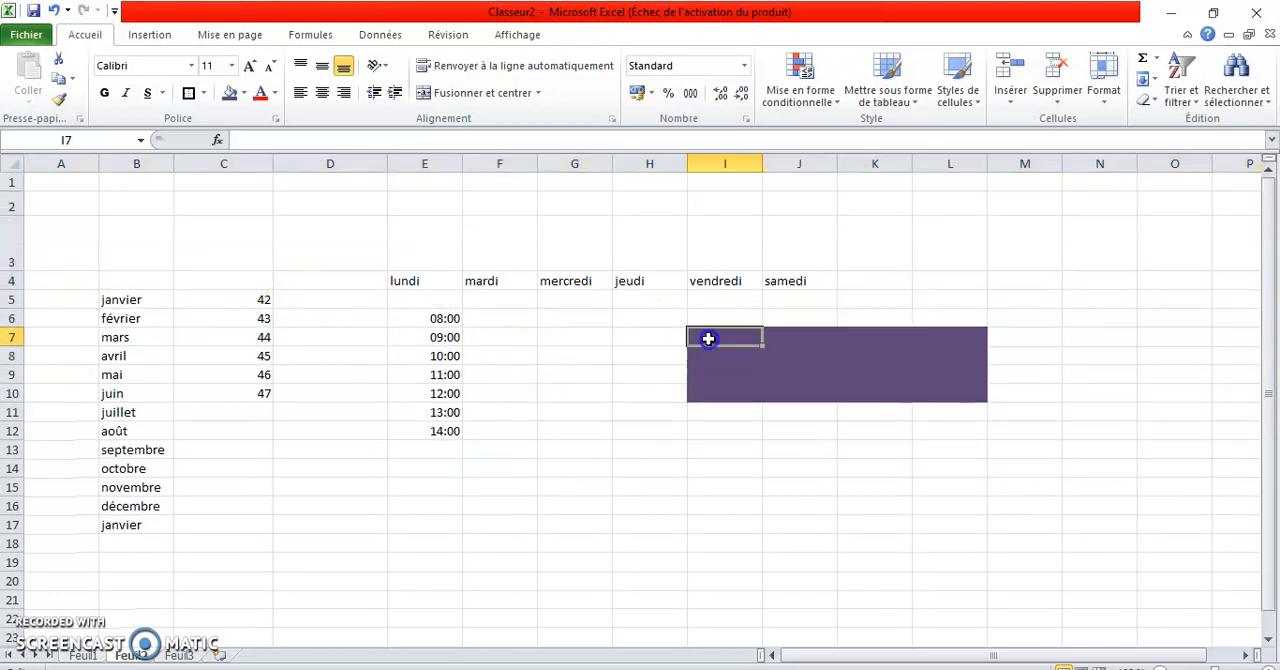
drag(707, 333, 903, 378)
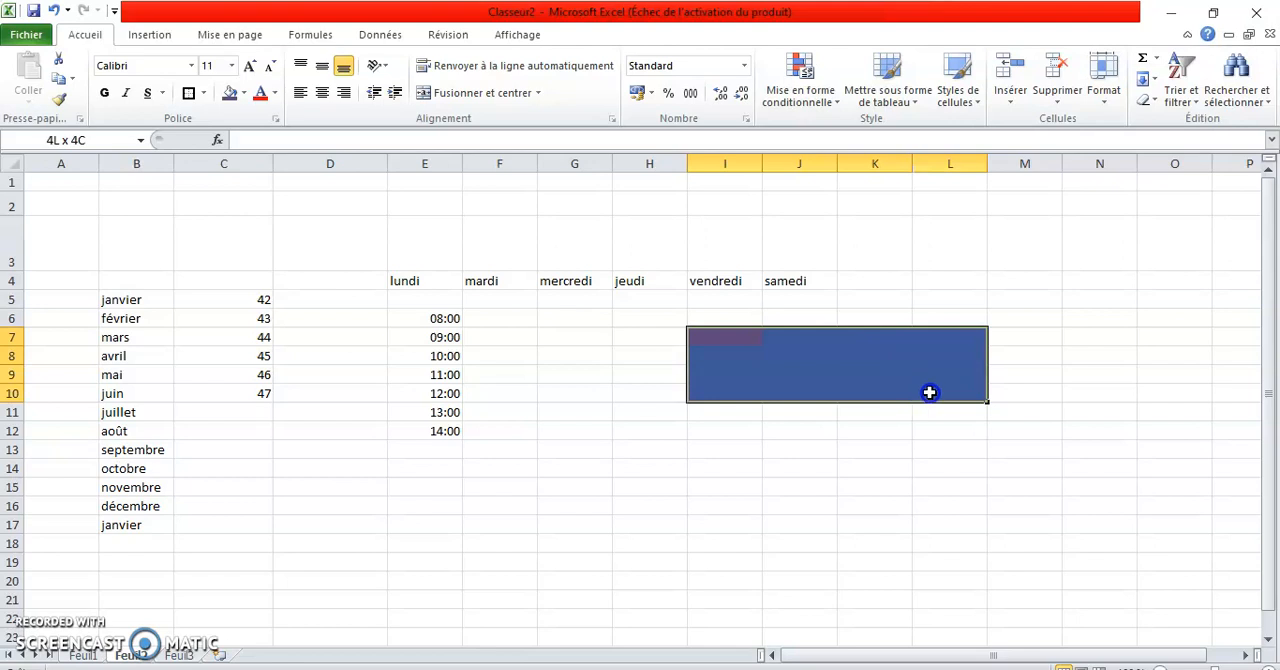
drag(934, 326, 1049, 258)
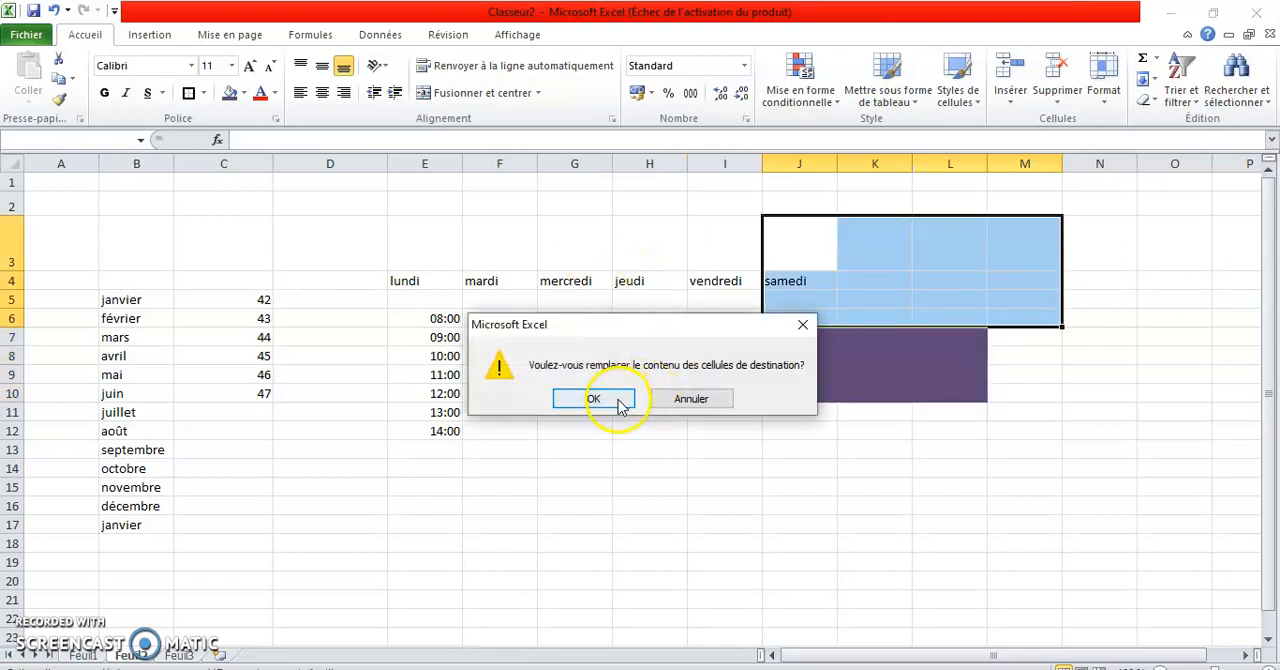
click(620, 404)
click(472, 356)
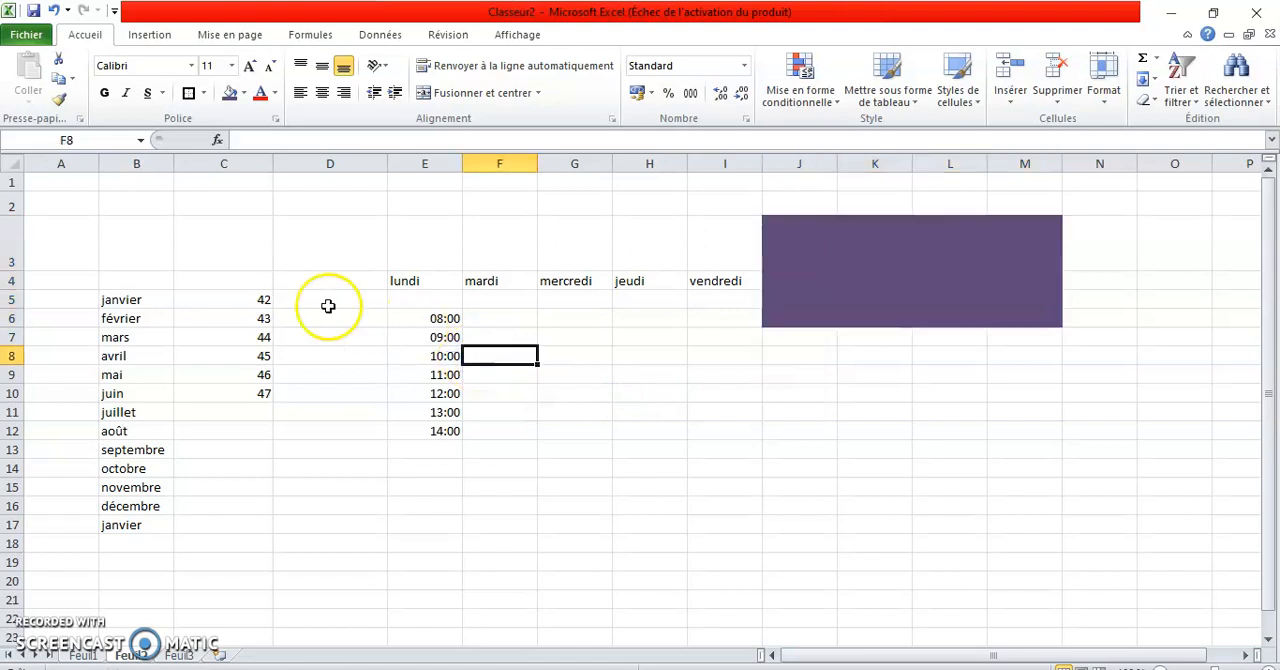
Autofill the weekdays from lundi in E4 down column E to dimanche in E10.
click(404, 279)
drag(463, 292, 452, 398)
click(552, 359)
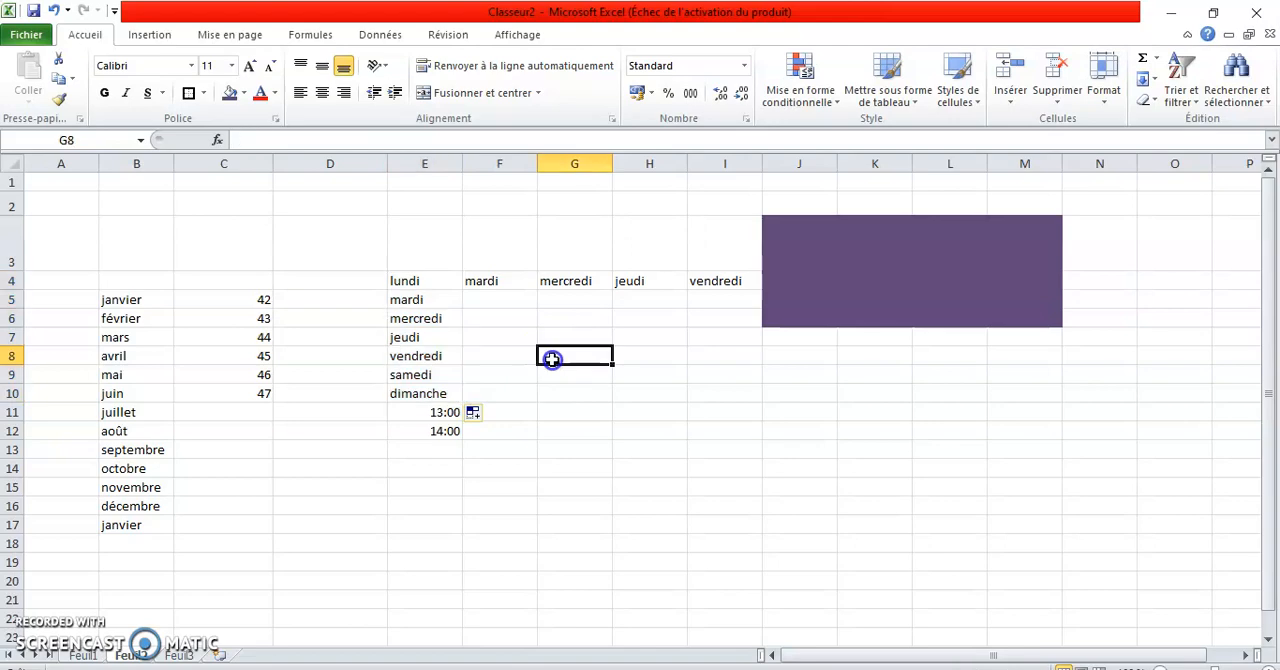